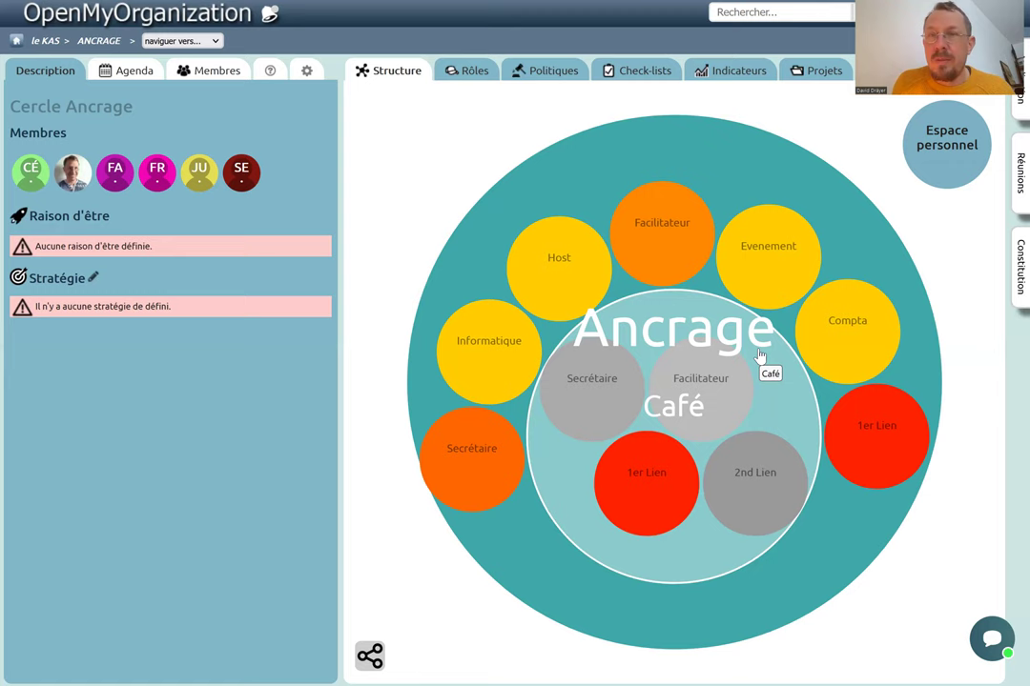
Step: Start a proposal to add a policy in the Ancrage circle and set its type to Lien transverse
{"action": "left_click", "coordinate": [483, 74]}
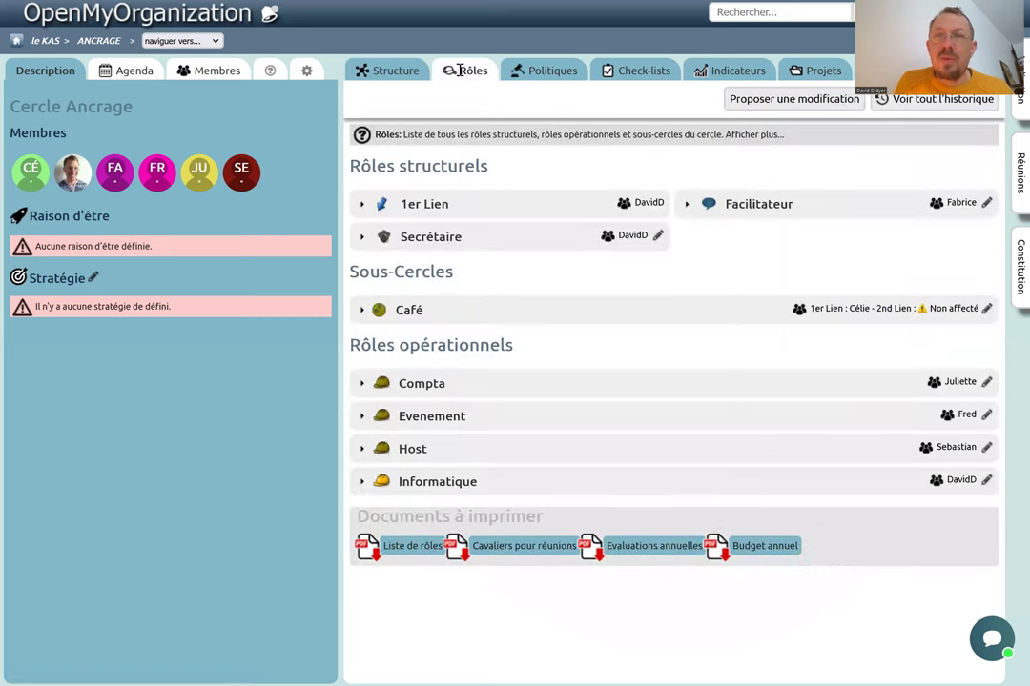
{"action": "left_click", "coordinate": [557, 73]}
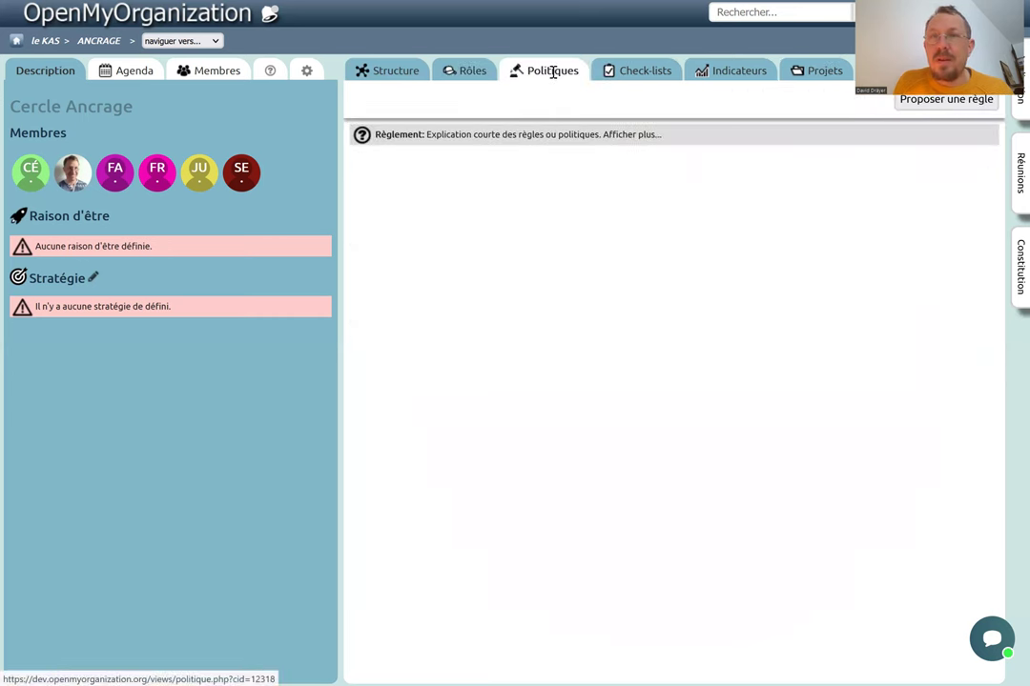
{"action": "left_click", "coordinate": [939, 101]}
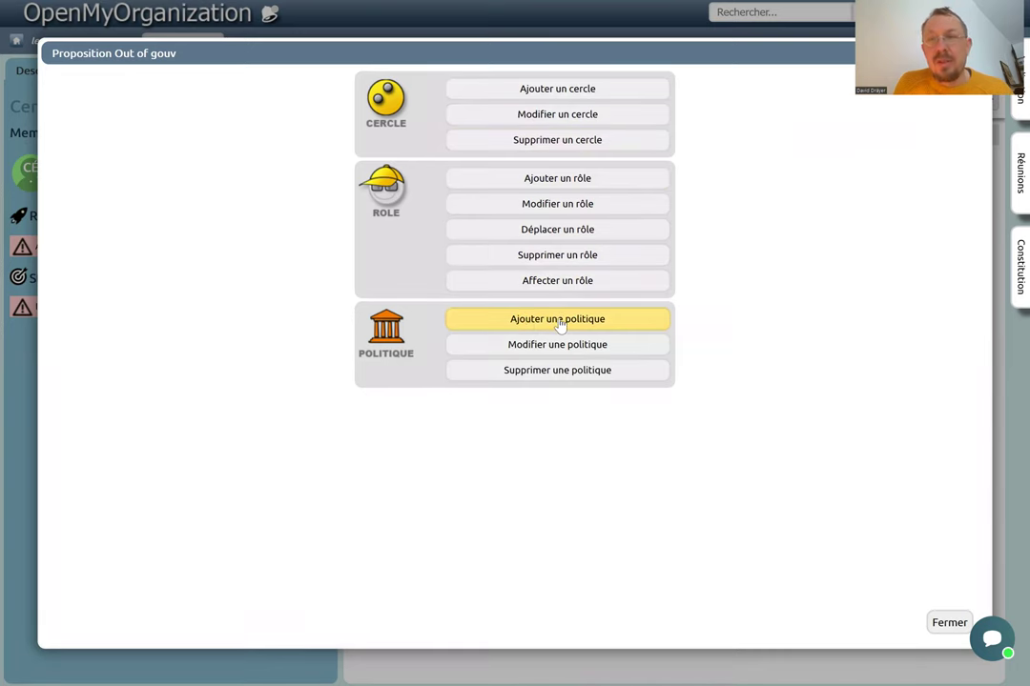
{"action": "left_click", "coordinate": [559, 321]}
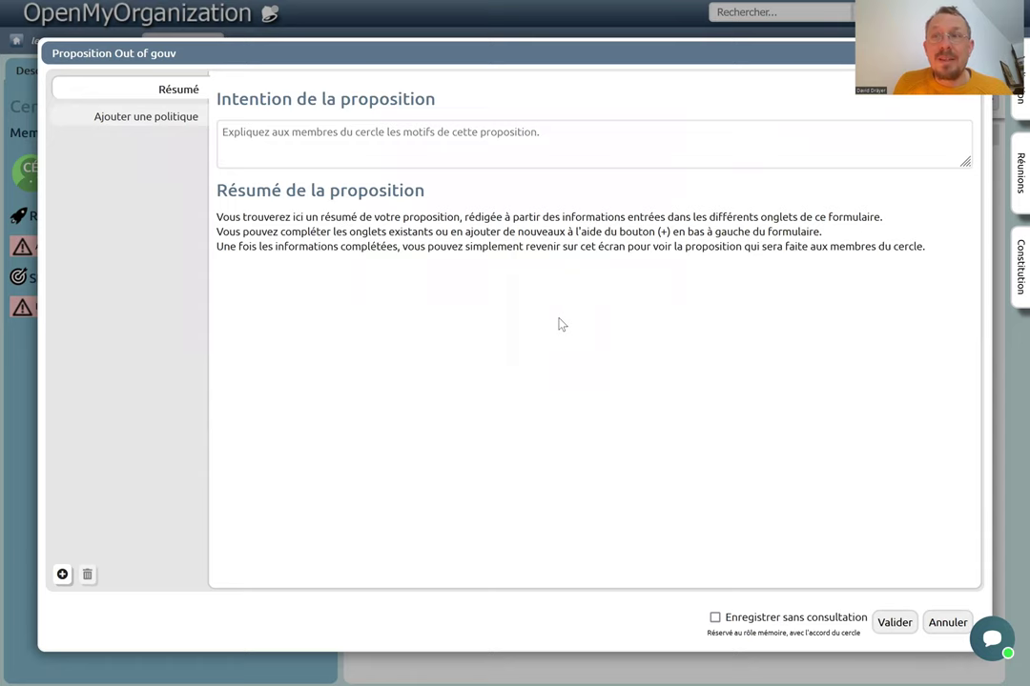
{"action": "left_click", "coordinate": [185, 117]}
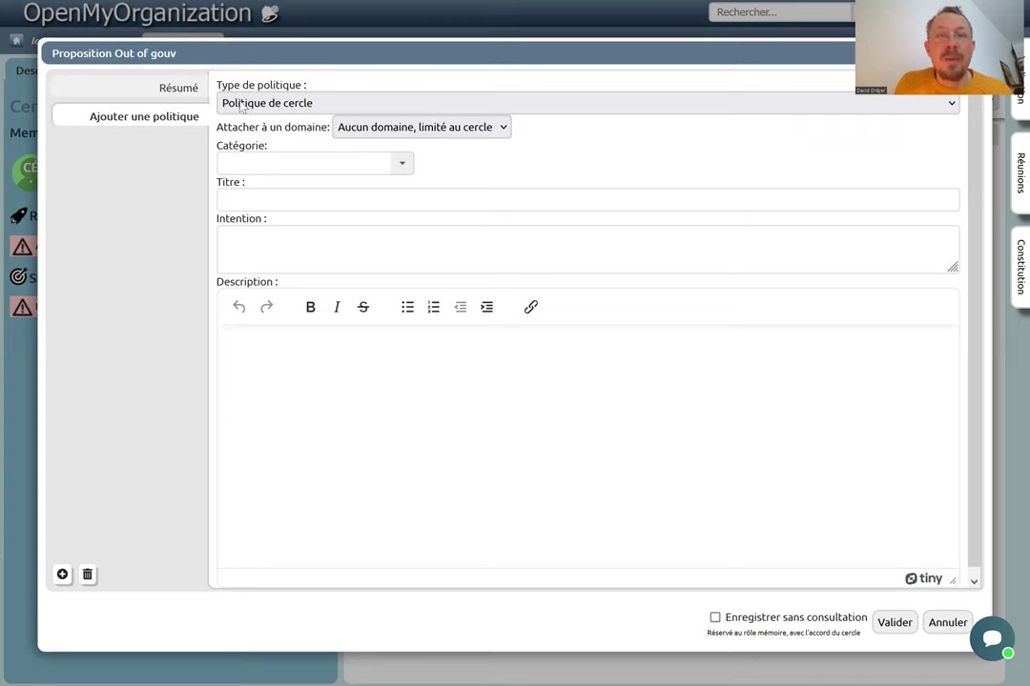
{"action": "left_click", "coordinate": [270, 105]}
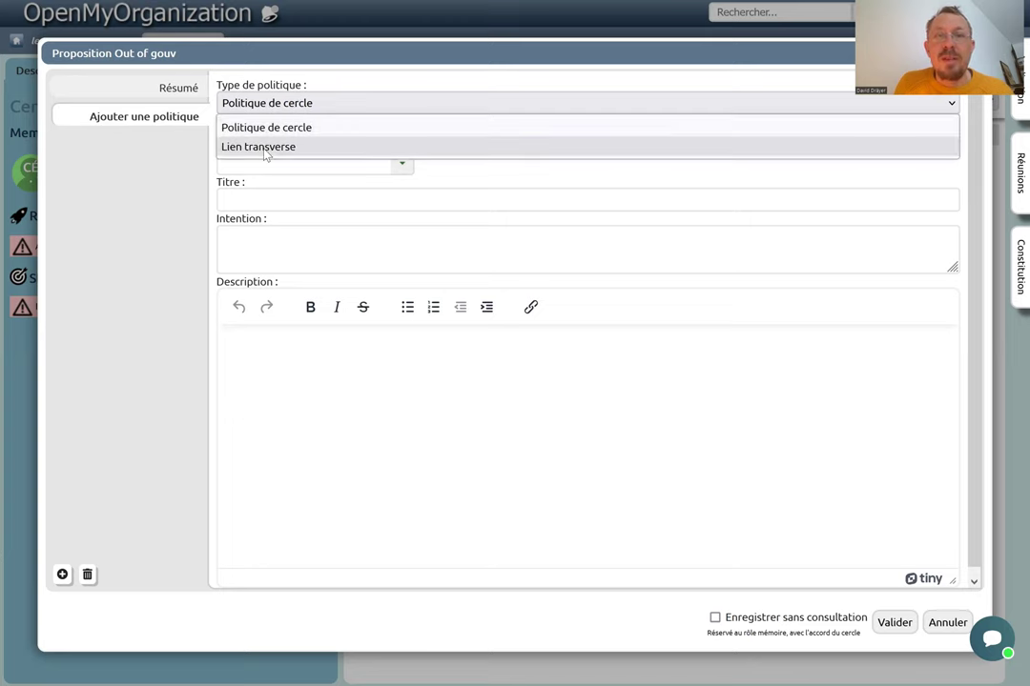
{"action": "left_click", "coordinate": [266, 148]}
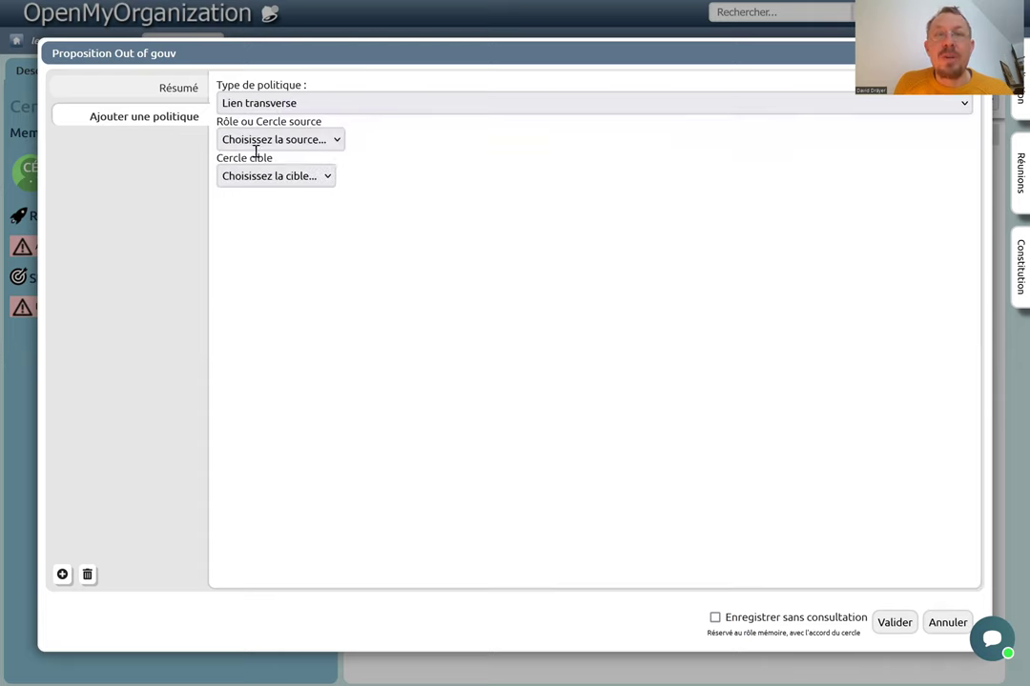
Step: Set the cross link's source to the Informatique role and its target circle to Café
{"action": "left_click", "coordinate": [295, 141]}
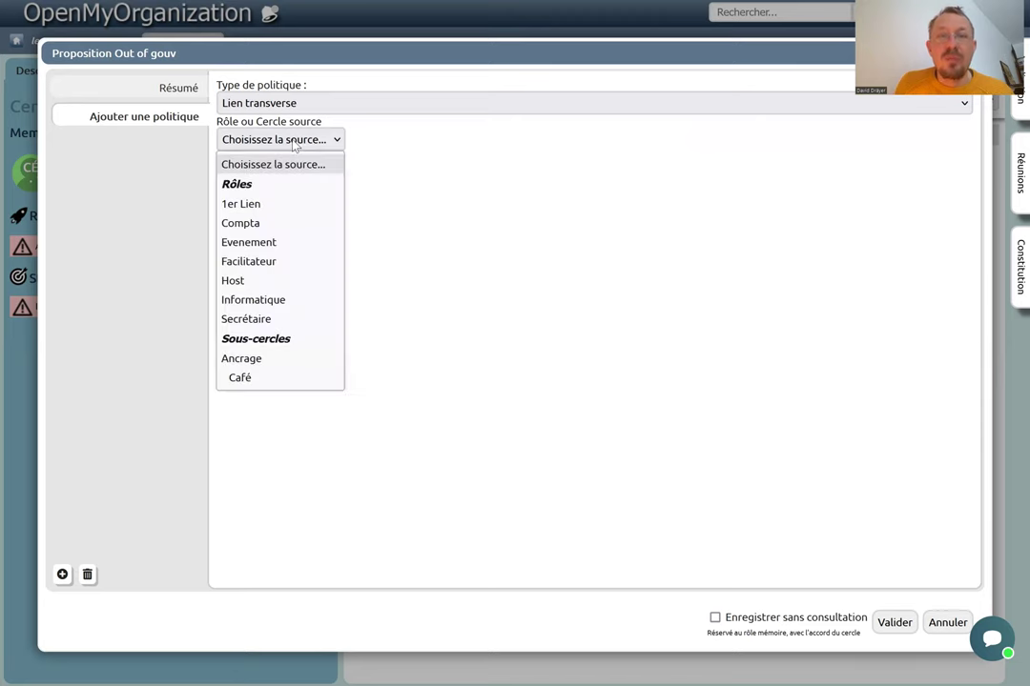
{"action": "left_click", "coordinate": [282, 307]}
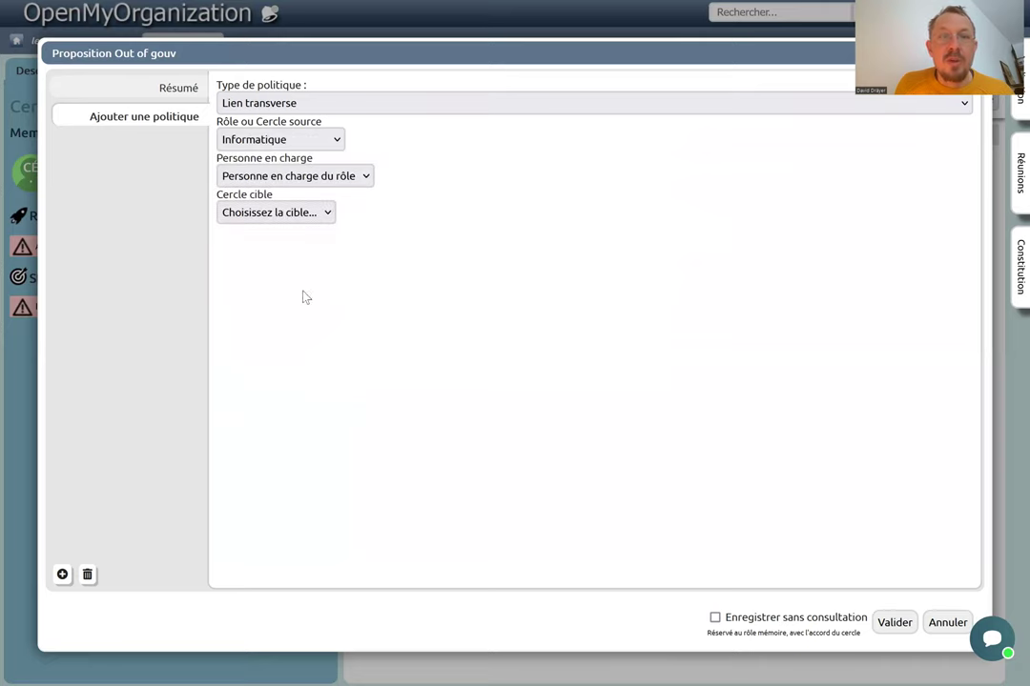
{"action": "left_click", "coordinate": [276, 214]}
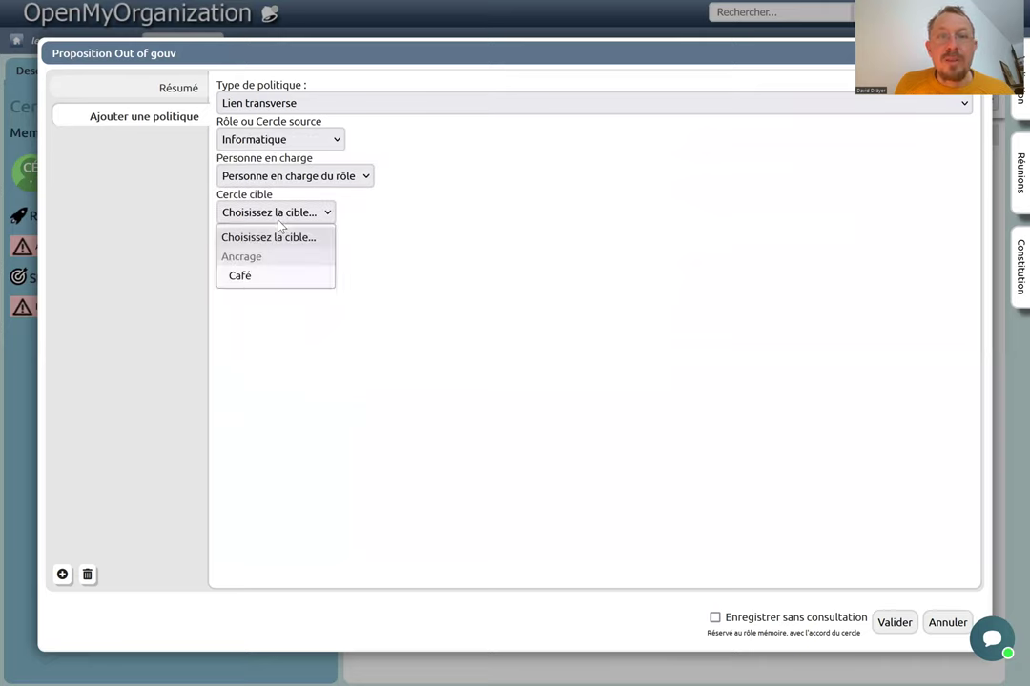
{"action": "left_click", "coordinate": [250, 278]}
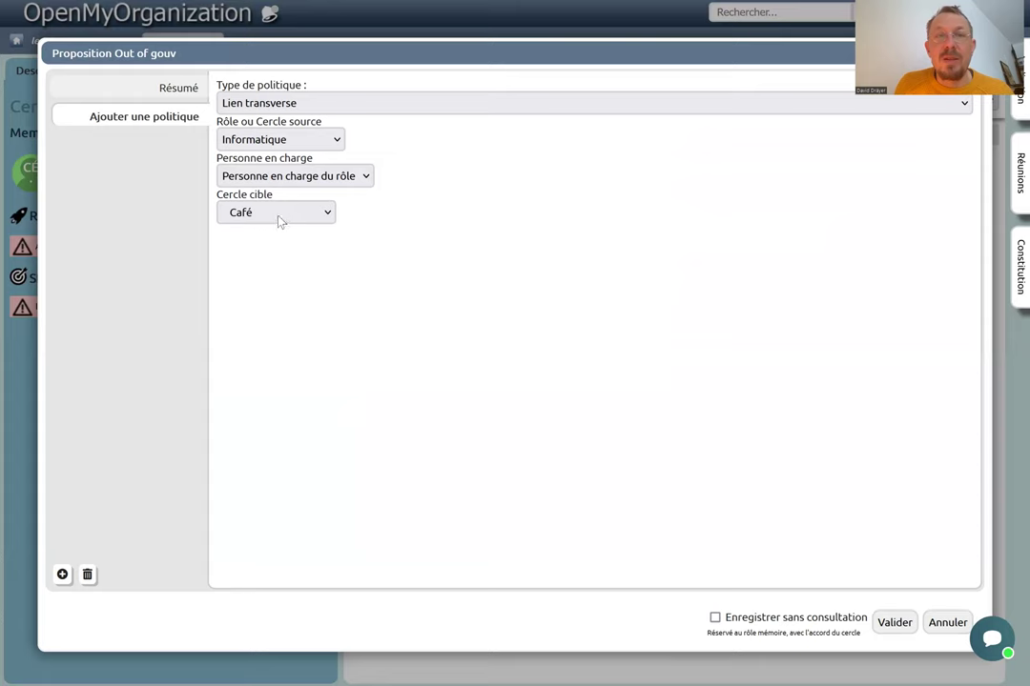
Step: Assign the named member as the link's person in charge and submit the proposal with Enregistrer sans consultation enabled
{"action": "left_click", "coordinate": [297, 181]}
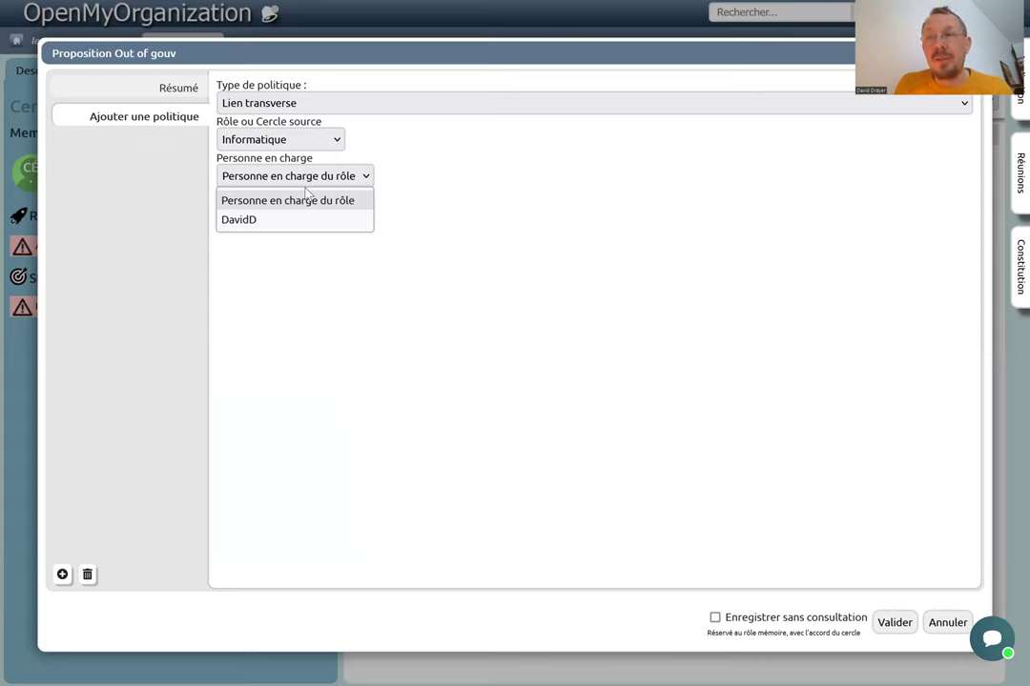
{"action": "left_click", "coordinate": [264, 221]}
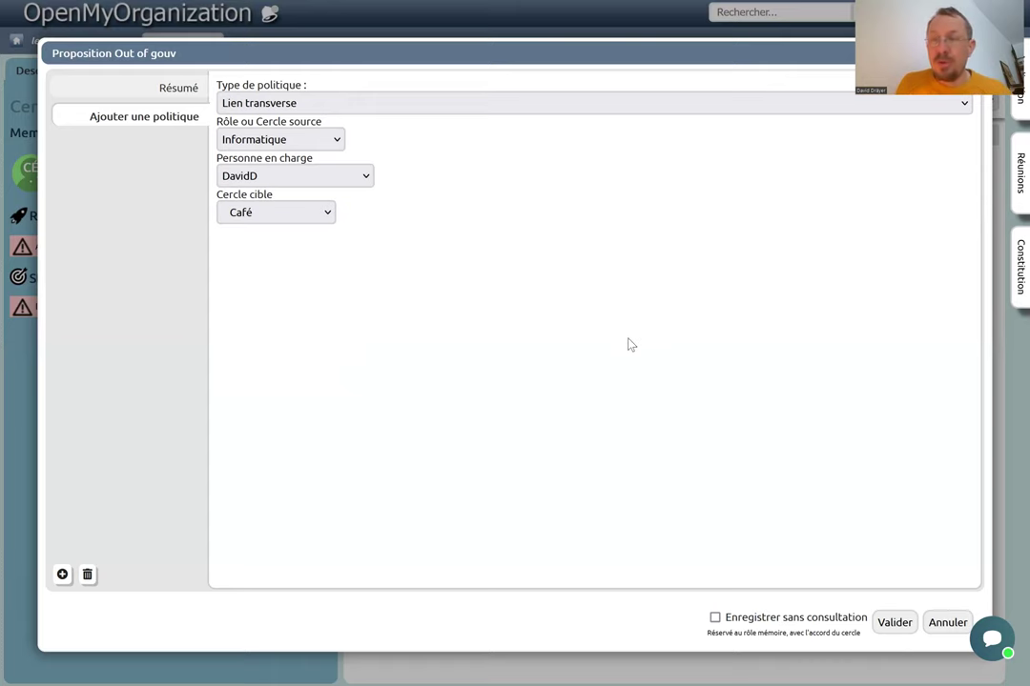
{"action": "left_click", "coordinate": [715, 619]}
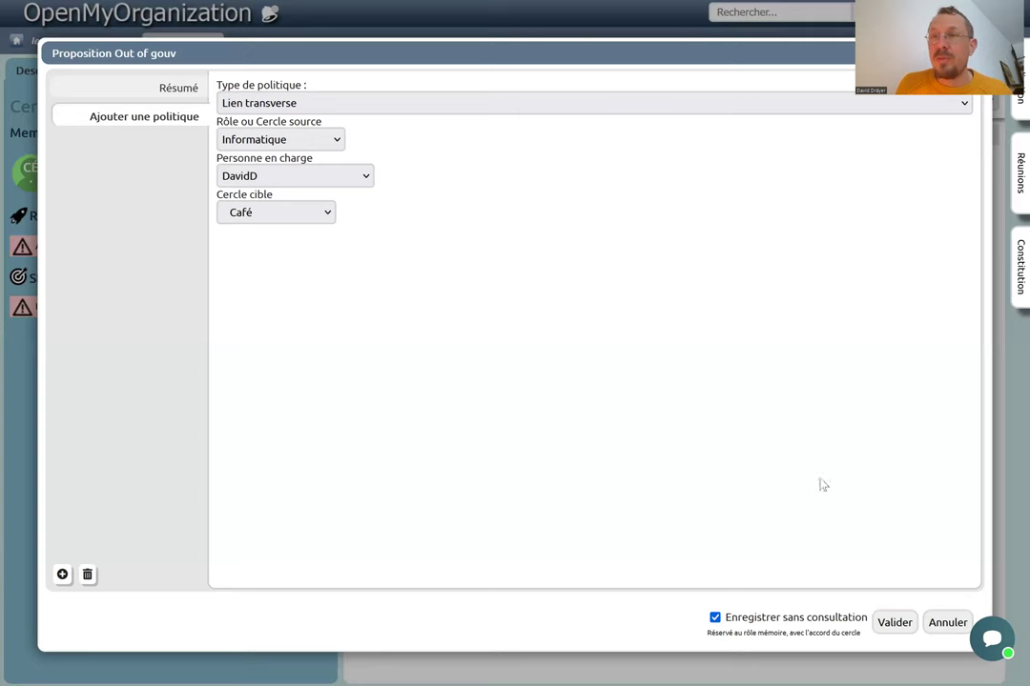
{"action": "left_click", "coordinate": [894, 622]}
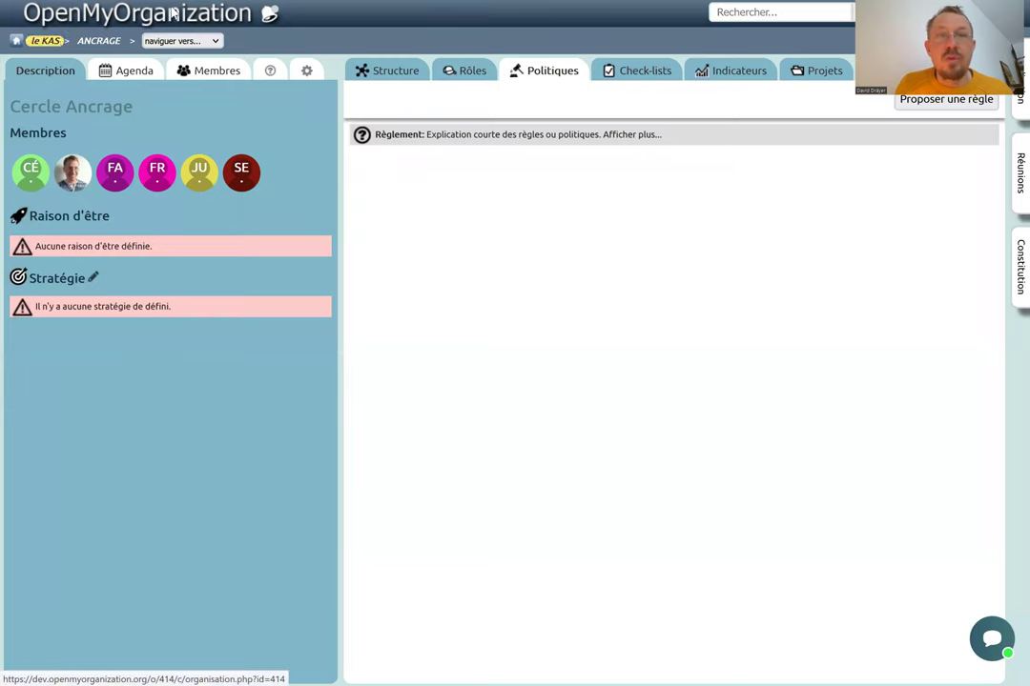
Step: Reload the page and expand the Informatique-to-Café cross link in the circle's policies to read its description
{"action": "mouse_move", "coordinate": [87, 3]}
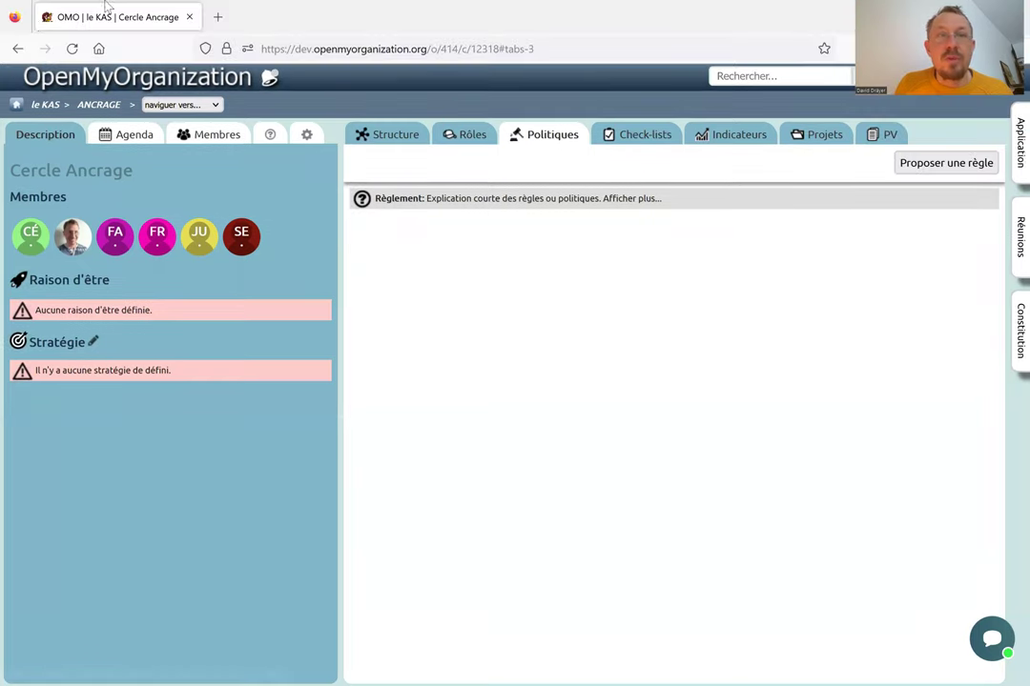
{"action": "left_click", "coordinate": [72, 49]}
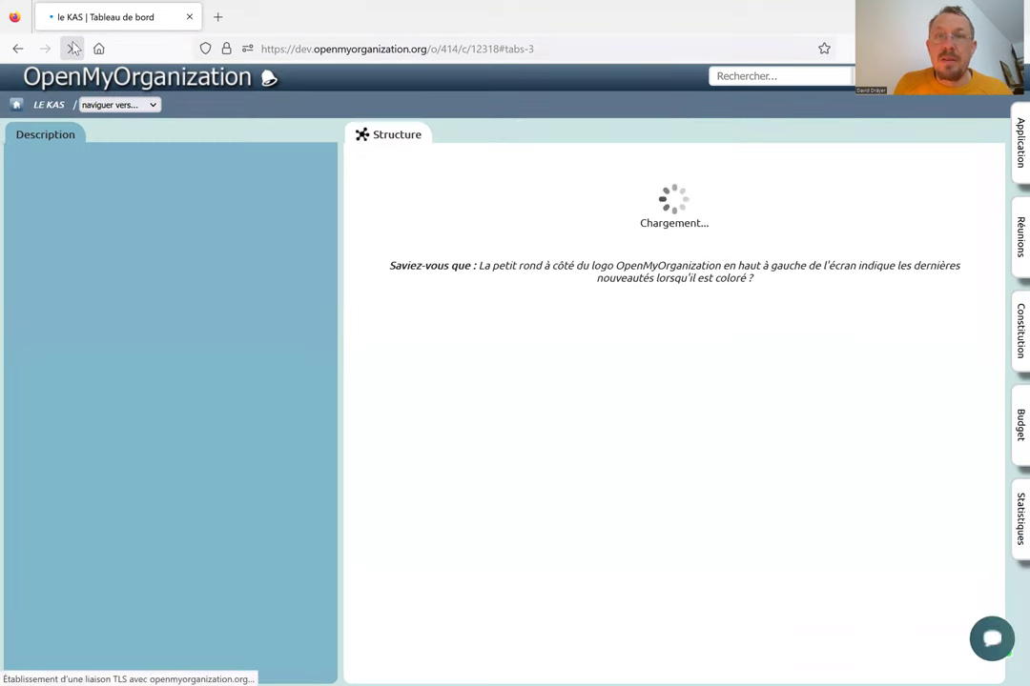
{"action": "key", "text": "F11"}
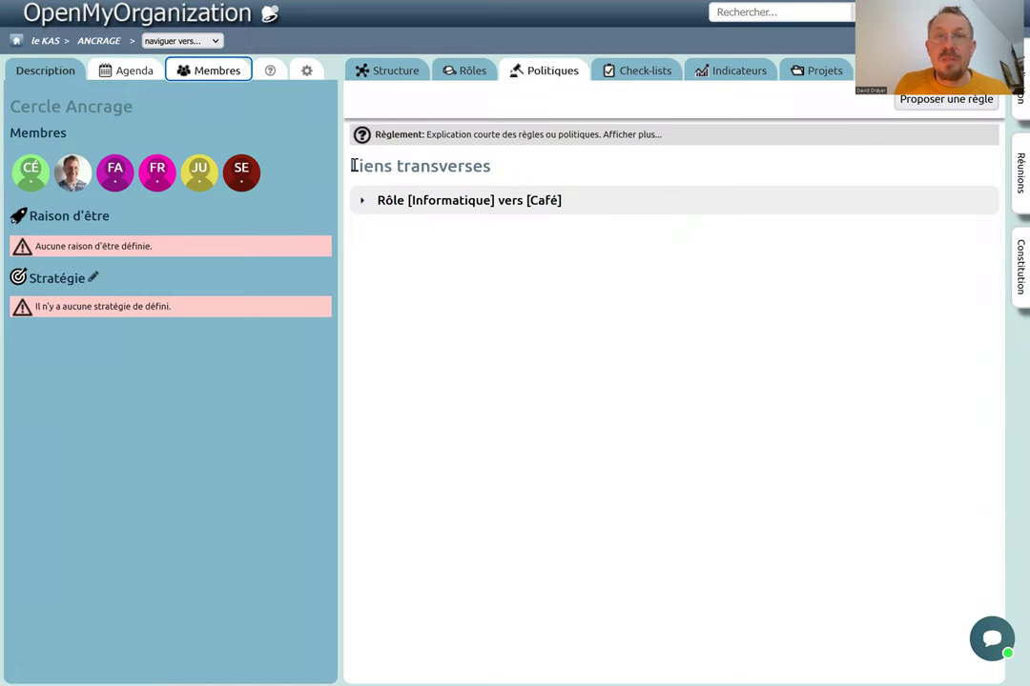
{"action": "left_click", "coordinate": [645, 206]}
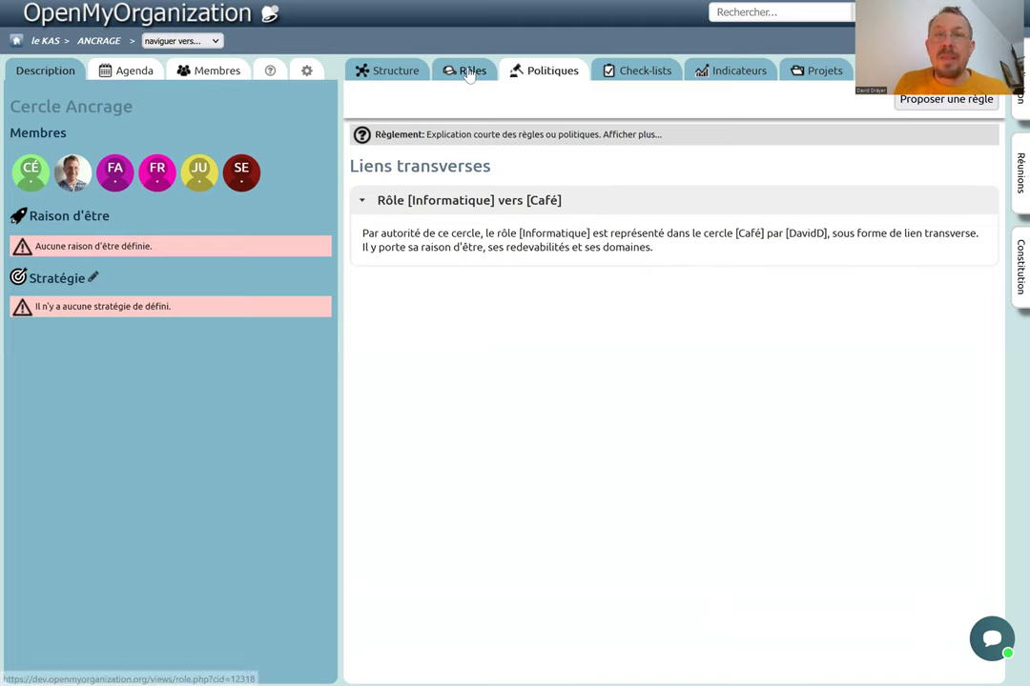
Step: Display Ancrage's structure map, refresh it, and open the Café sub-circle
{"action": "left_click", "coordinate": [391, 64]}
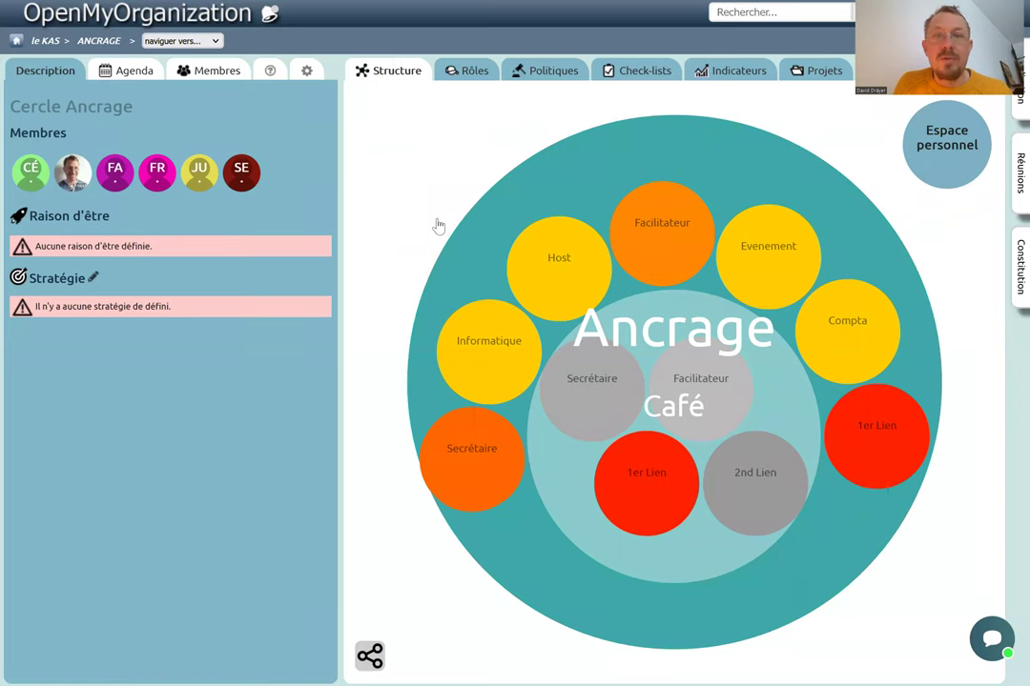
{"action": "right_click", "coordinate": [434, 212]}
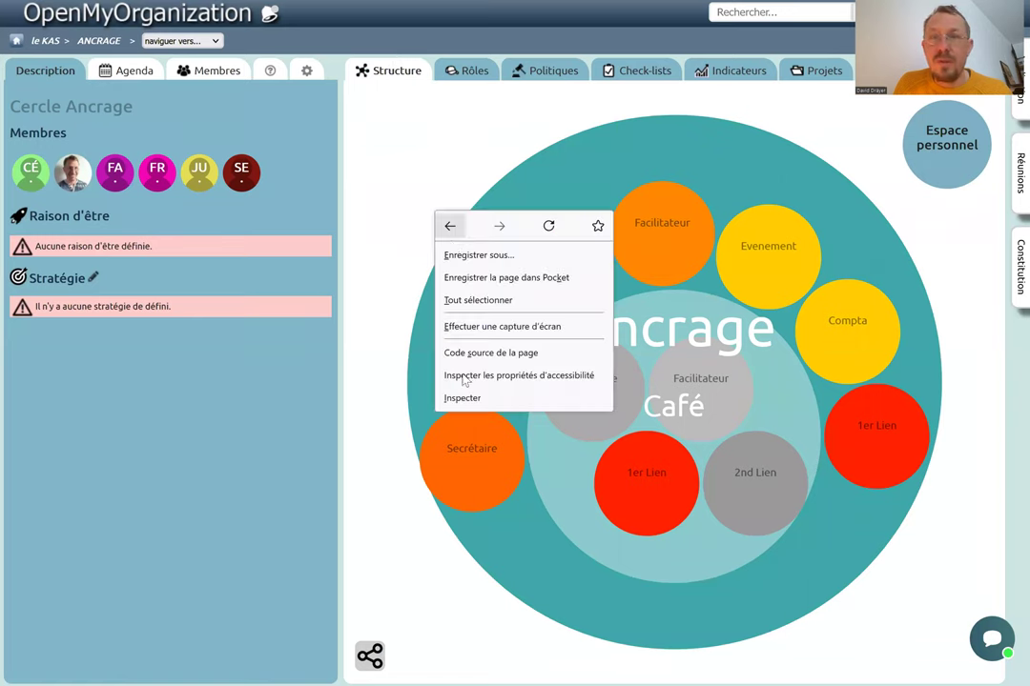
{"action": "left_click", "coordinate": [549, 227]}
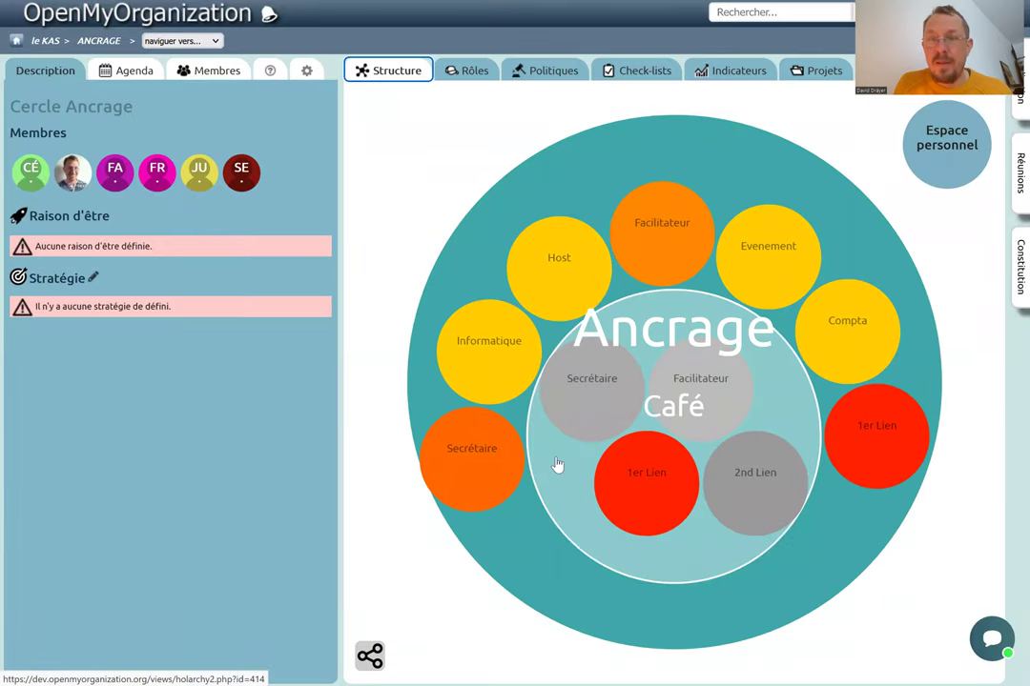
{"action": "left_click", "coordinate": [558, 465]}
{"action": "left_click", "coordinate": [548, 331]}
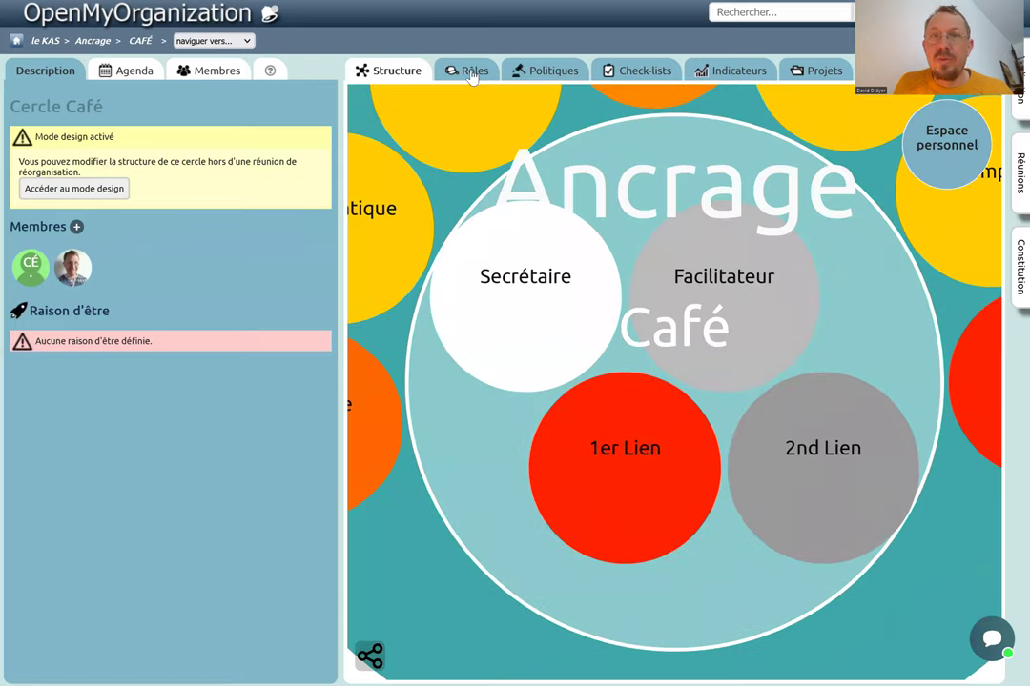
Step: Examine the details of the linked Informatique role in the Café circle's role list, then collapse them
{"action": "left_click", "coordinate": [473, 69]}
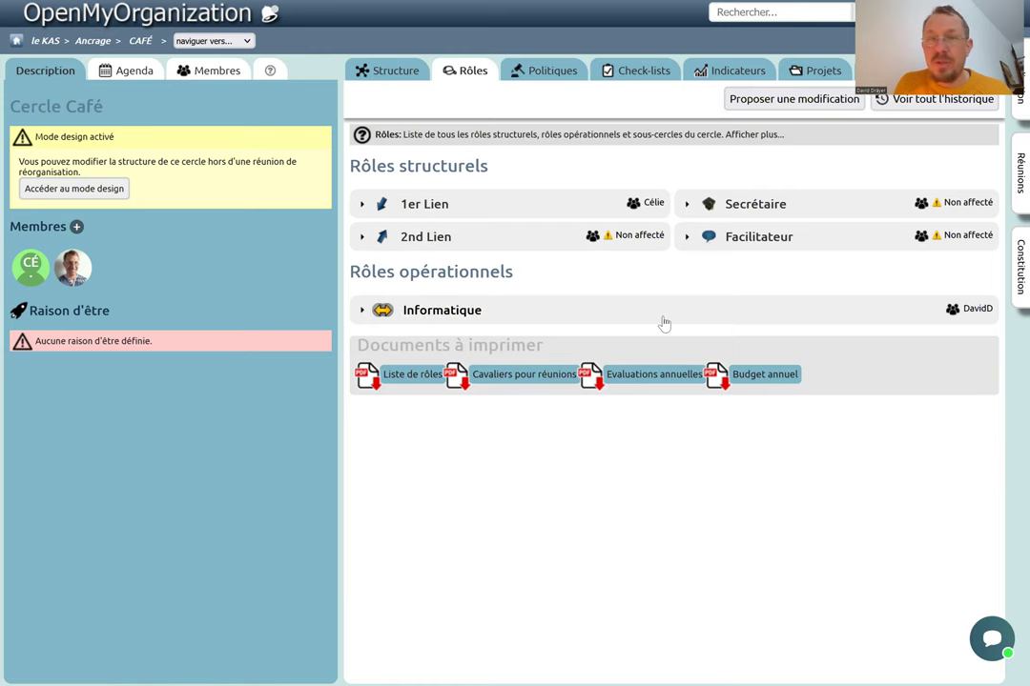
{"action": "left_click", "coordinate": [664, 322]}
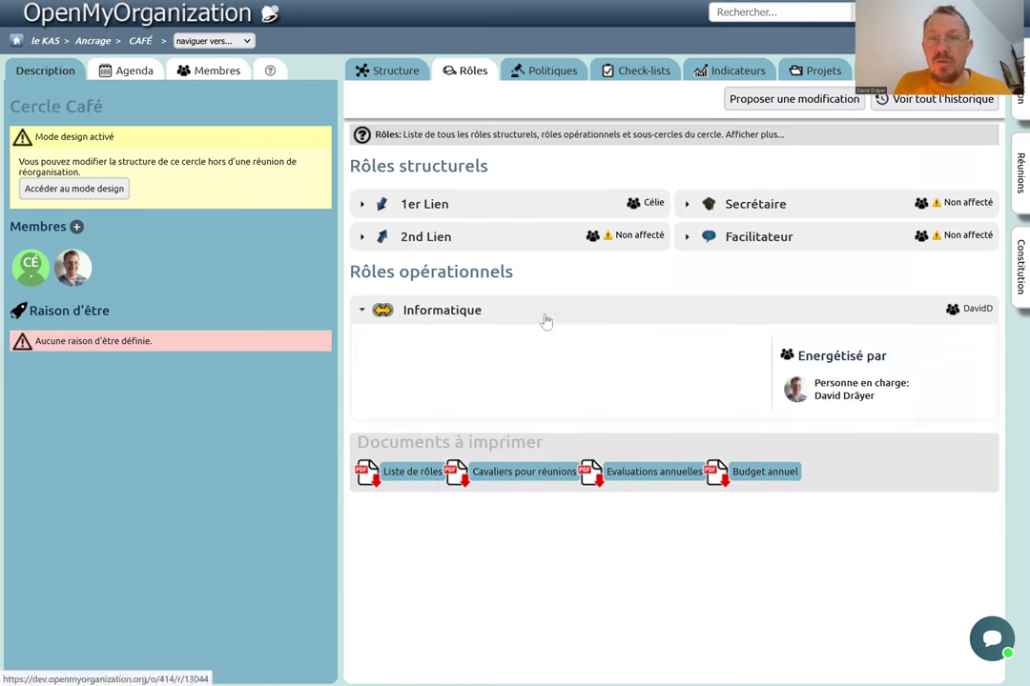
{"action": "left_click", "coordinate": [610, 321]}
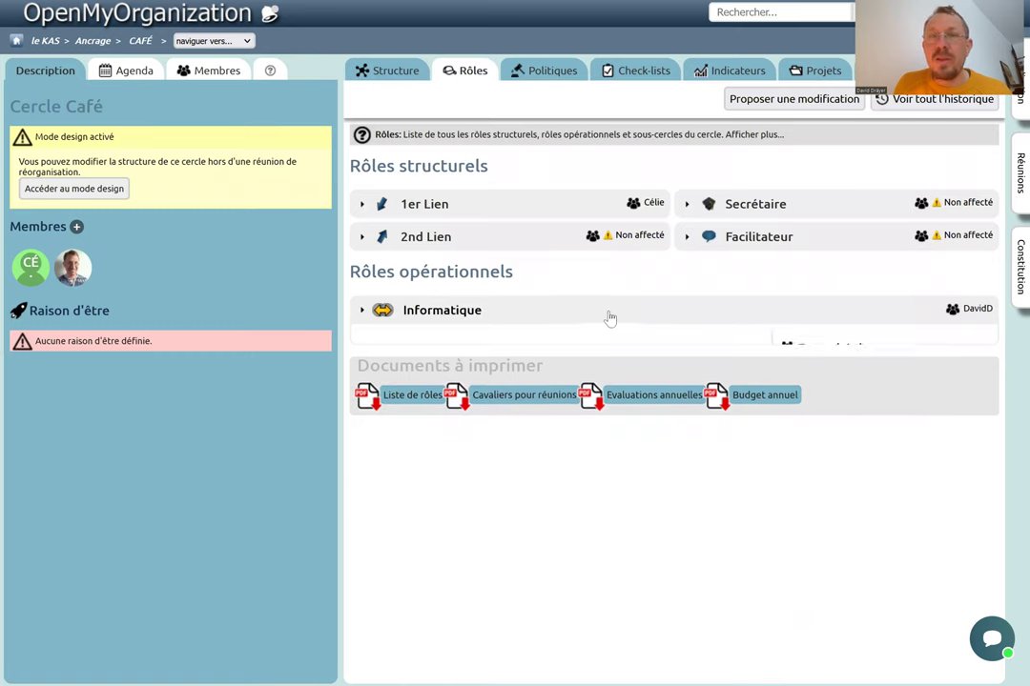
Step: Return to the Ancrage circle's roles and start a proposal to modify the Informatique role
{"action": "left_click", "coordinate": [93, 41]}
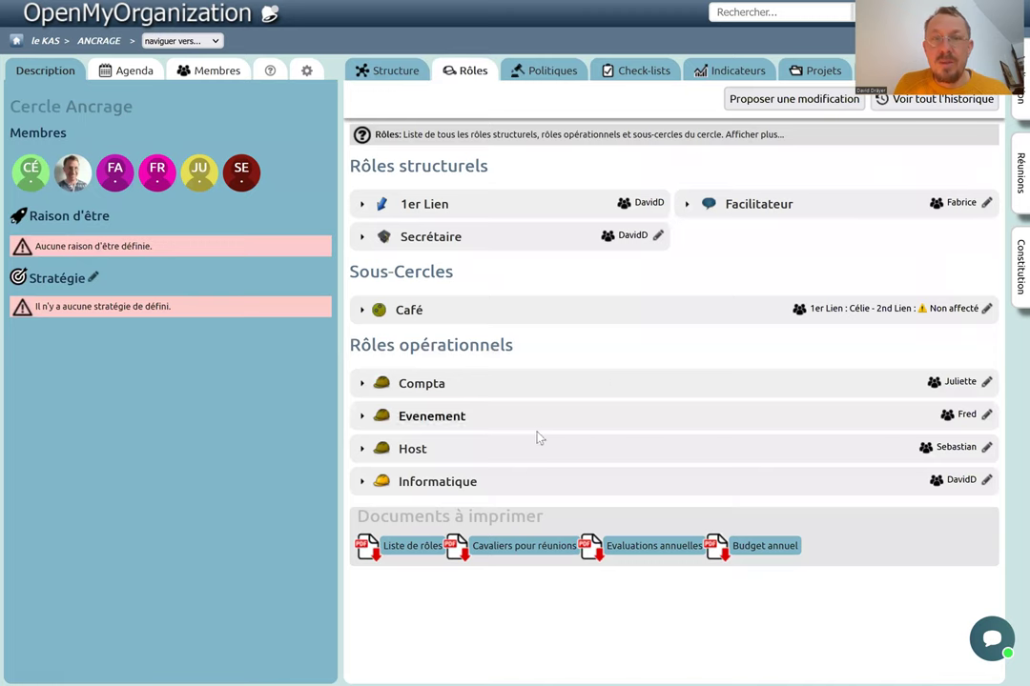
{"action": "left_click", "coordinate": [517, 483]}
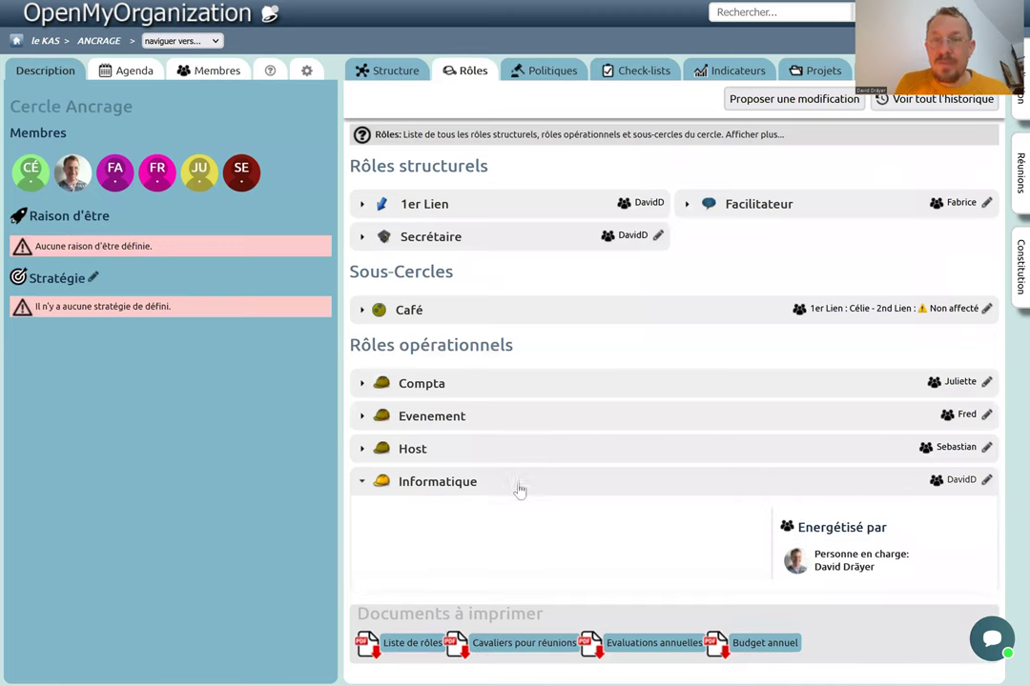
{"action": "left_click", "coordinate": [795, 101]}
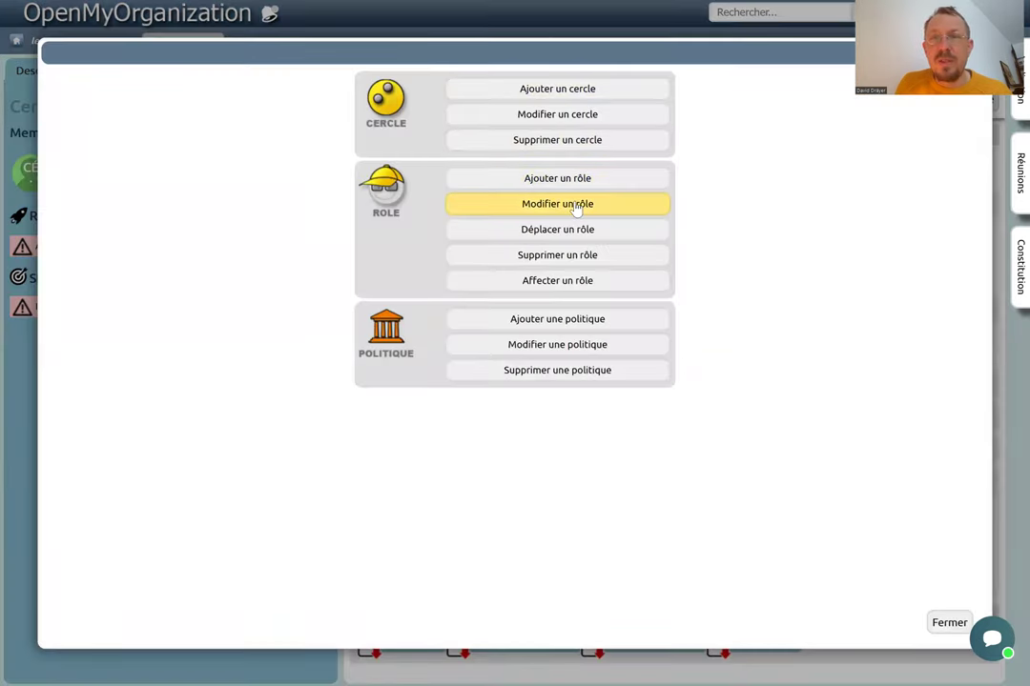
{"action": "left_click", "coordinate": [576, 205]}
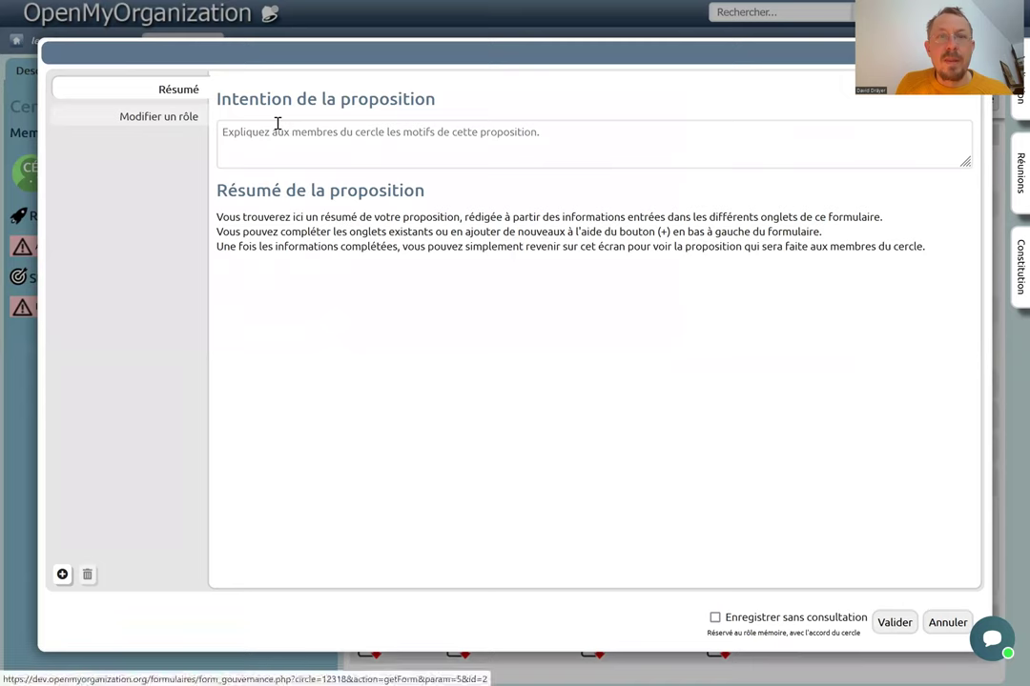
{"action": "left_click", "coordinate": [190, 119]}
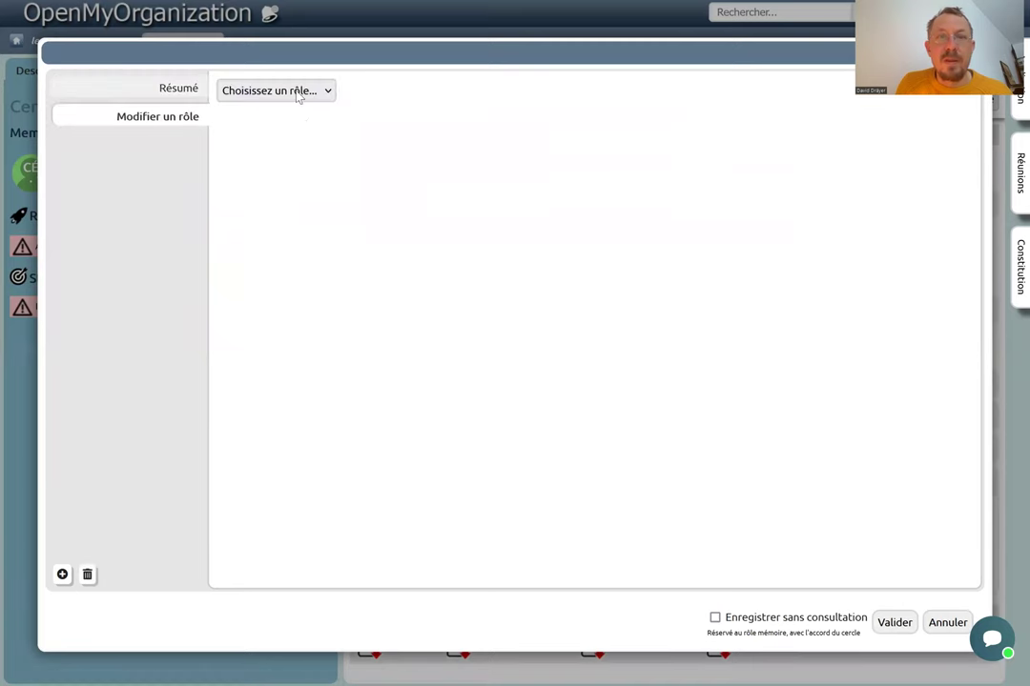
{"action": "left_click", "coordinate": [291, 92]}
{"action": "left_click", "coordinate": [276, 231]}
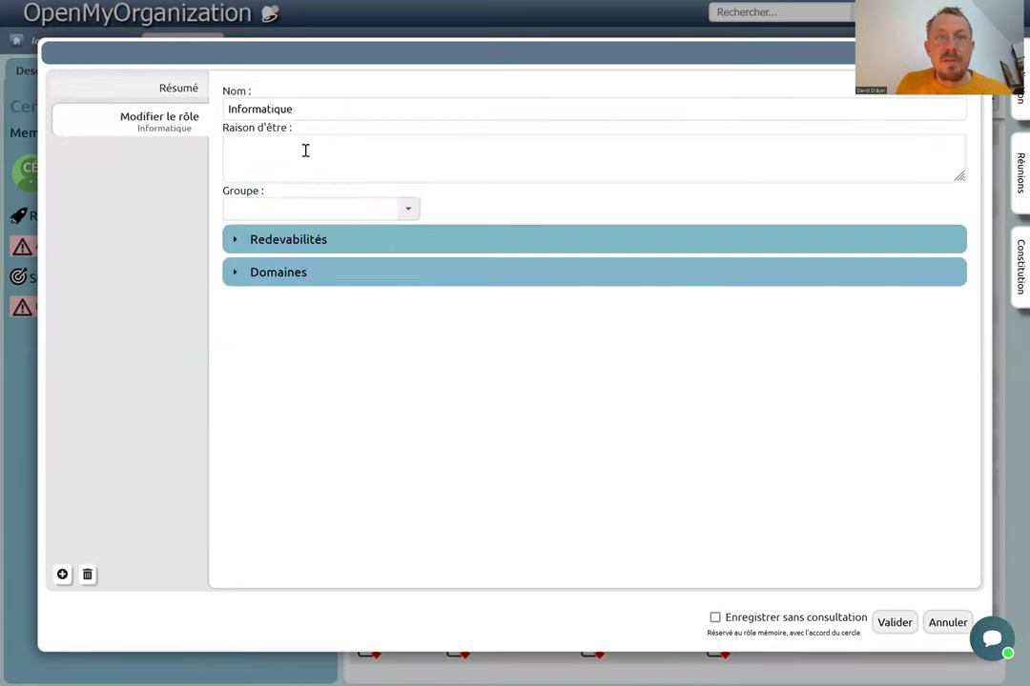
Step: Enter "Maintenir le réseau informatique" as the Informatique role's Raison d'être
{"action": "left_click", "coordinate": [426, 164]}
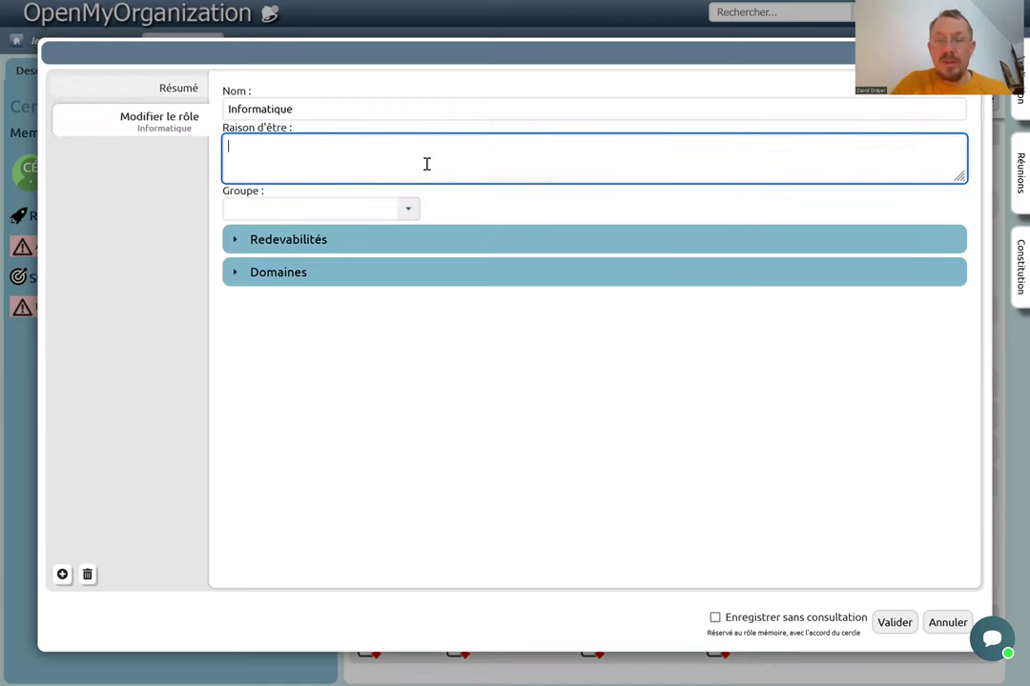
{"action": "type", "text": "Maintenir le réseau i"}
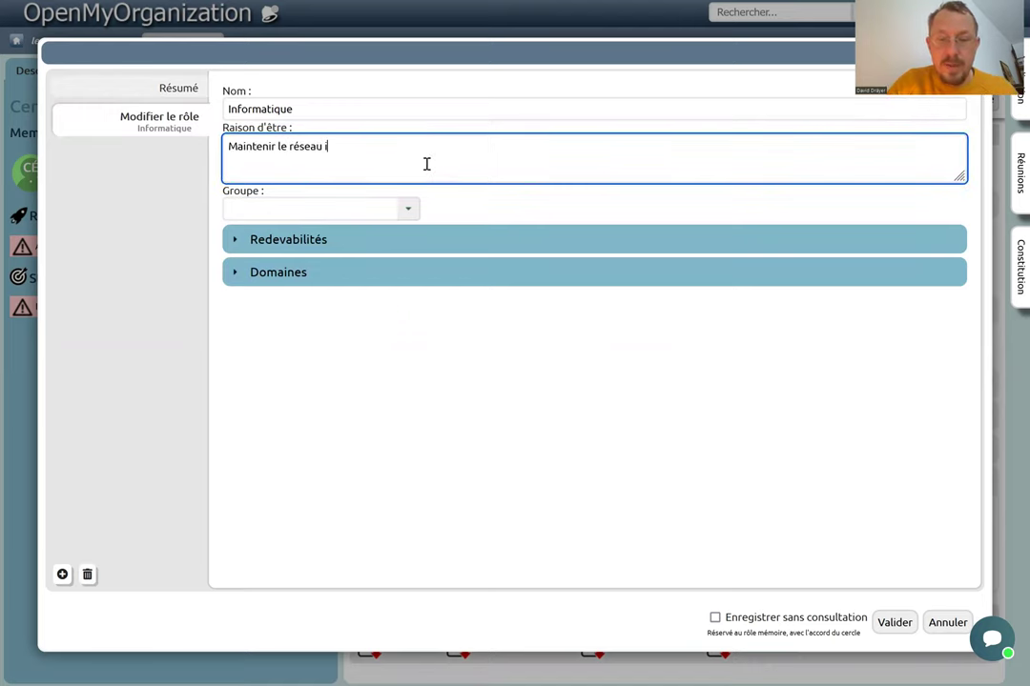
{"action": "type", "text": "nformatique"}
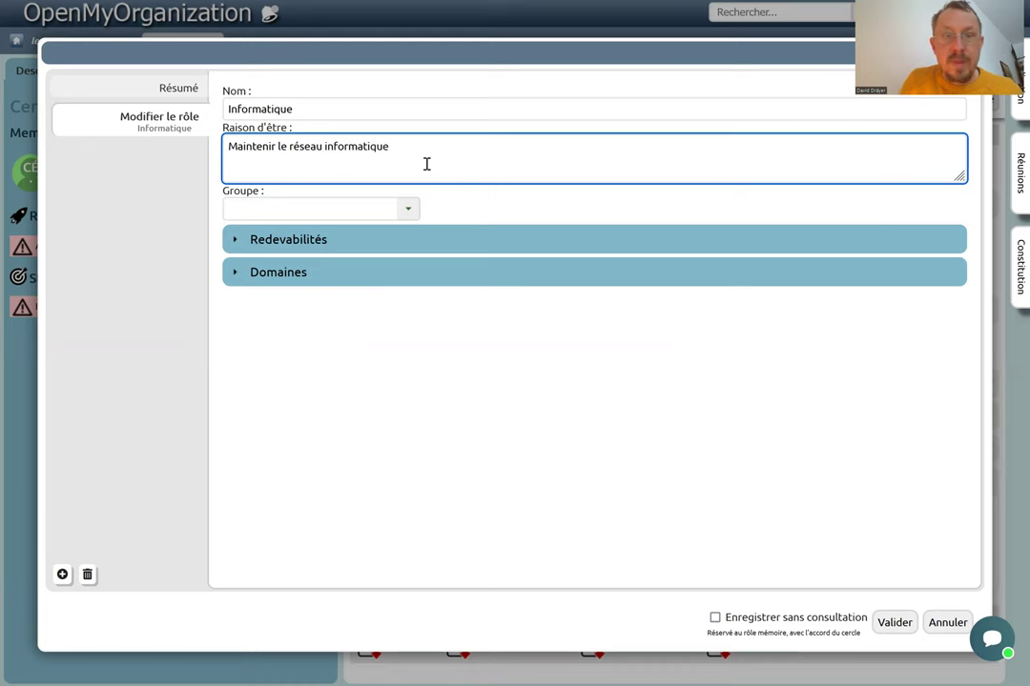
Step: Add the redevabilité "Répondre aux demandes de soutien" and the domaine "Le matériel informatique" to the role, and save the proposal without consultation
{"action": "left_click", "coordinate": [386, 273]}
{"action": "left_click", "coordinate": [300, 312]}
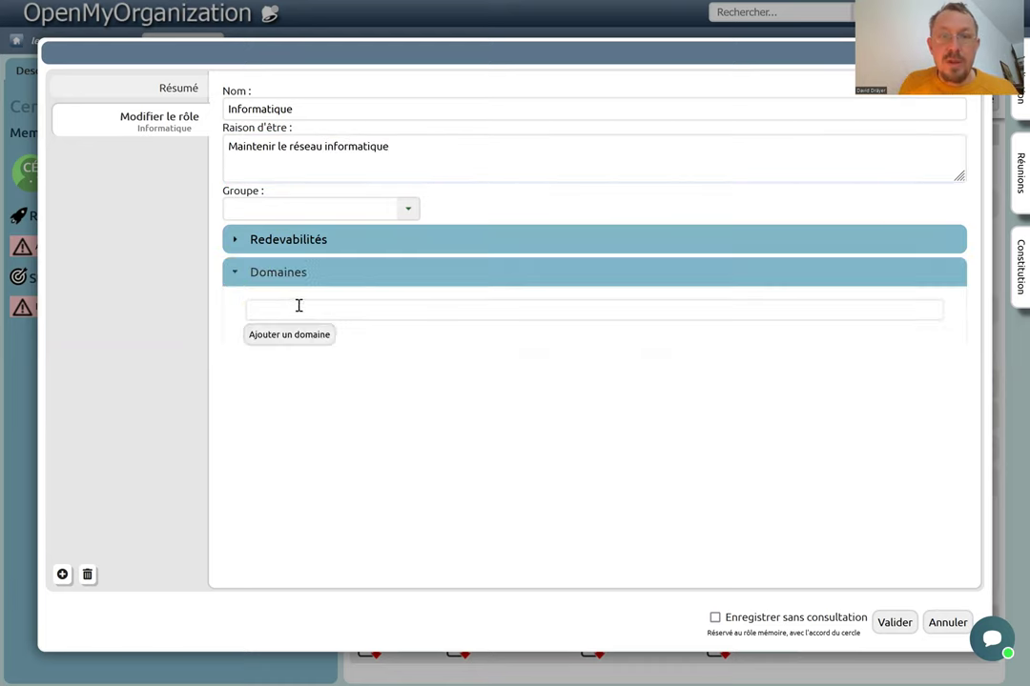
{"action": "left_click", "coordinate": [358, 246]}
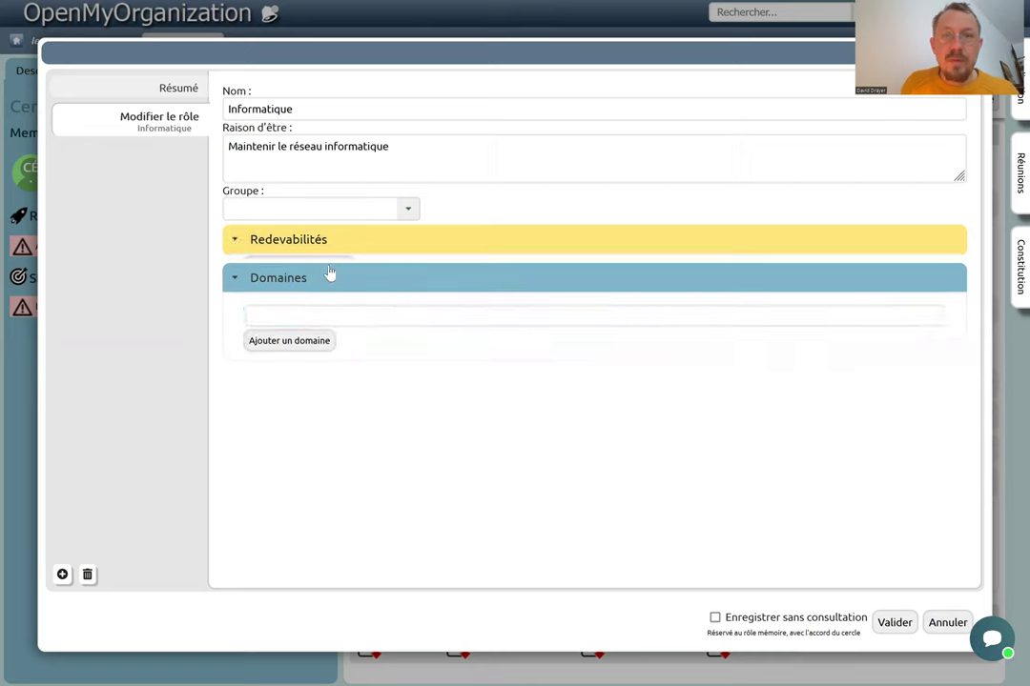
{"action": "left_click", "coordinate": [325, 273]}
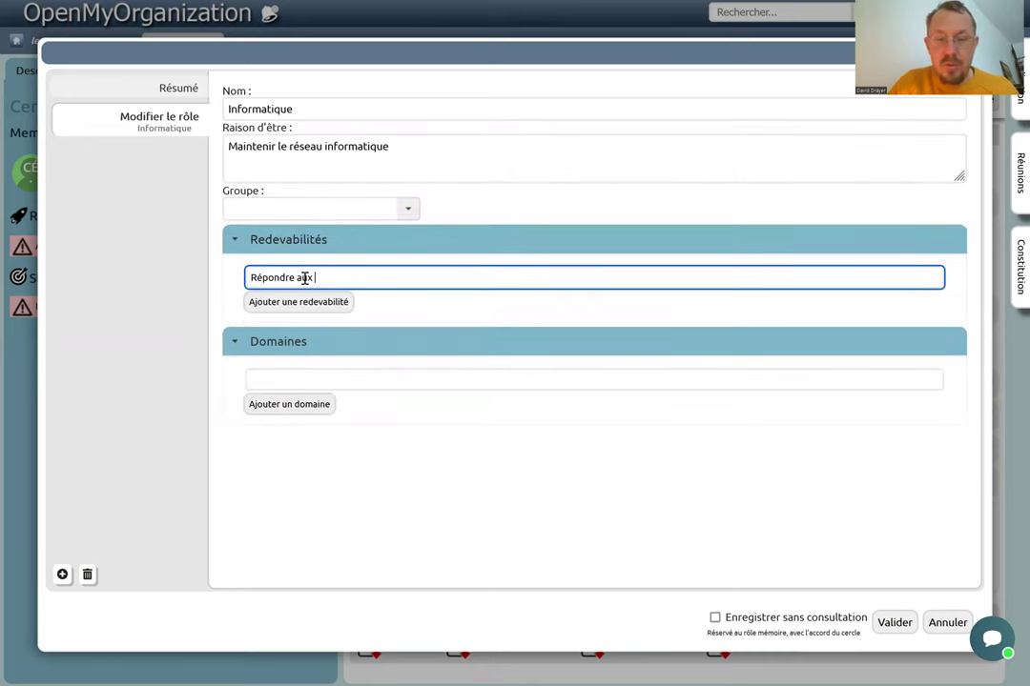
{"action": "type", "text": "Répondre aux demandes de soutien"}
{"action": "left_click", "coordinate": [277, 386]}
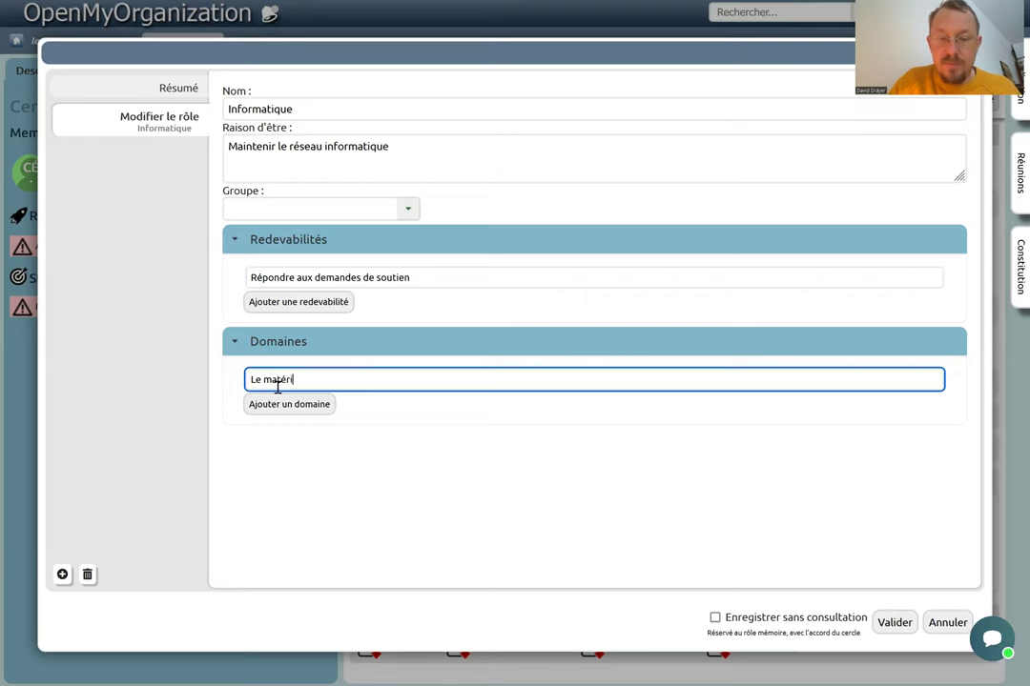
{"action": "type", "text": "Le matériel informatique"}
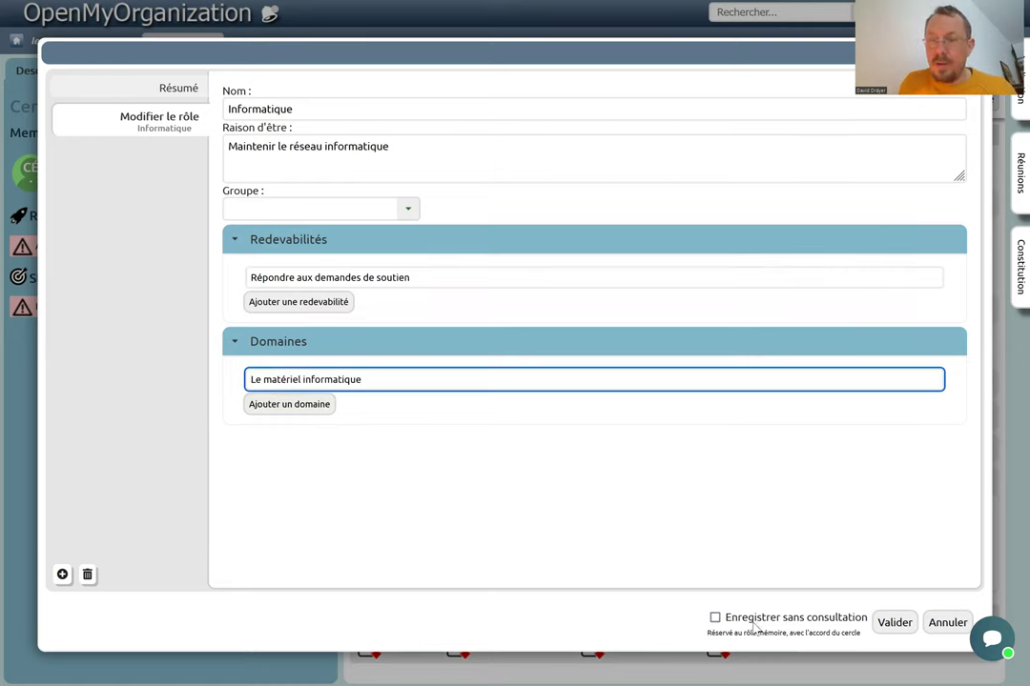
{"action": "left_click", "coordinate": [715, 618]}
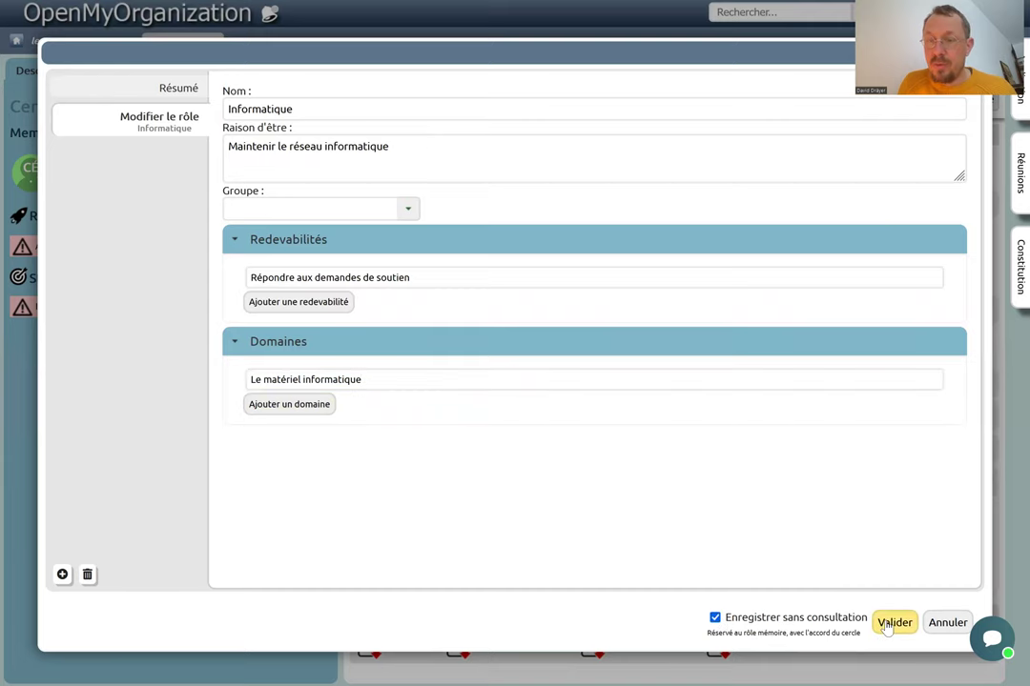
{"action": "left_click", "coordinate": [888, 623]}
Step: Reload the Ancrage circle and expand the Informatique role's details in its role list
{"action": "mouse_move", "coordinate": [72, 5]}
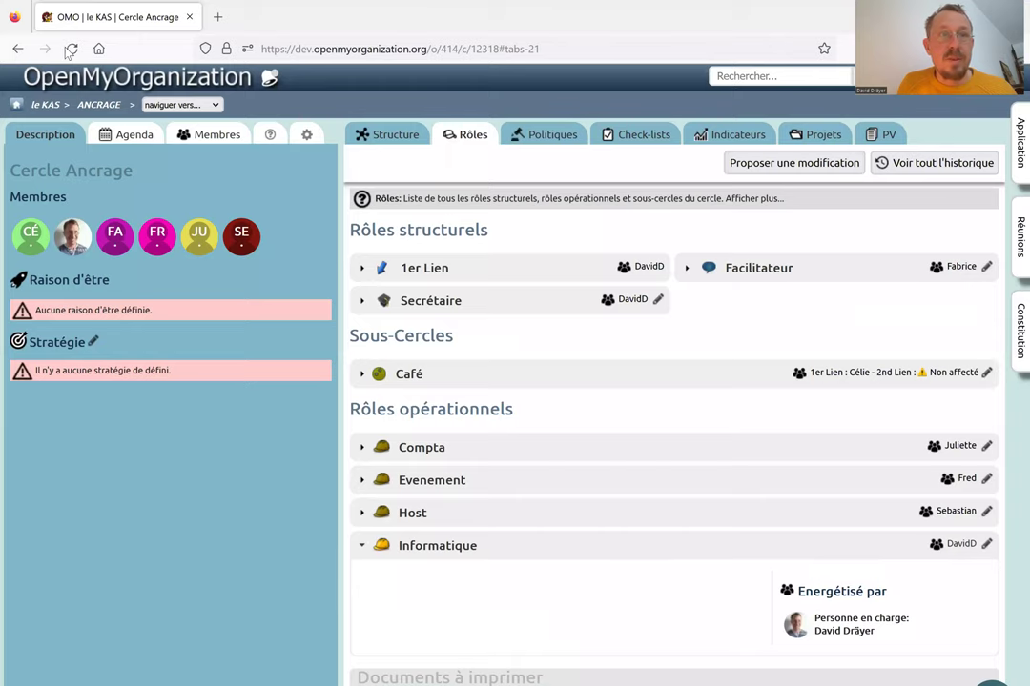
{"action": "left_click", "coordinate": [70, 48]}
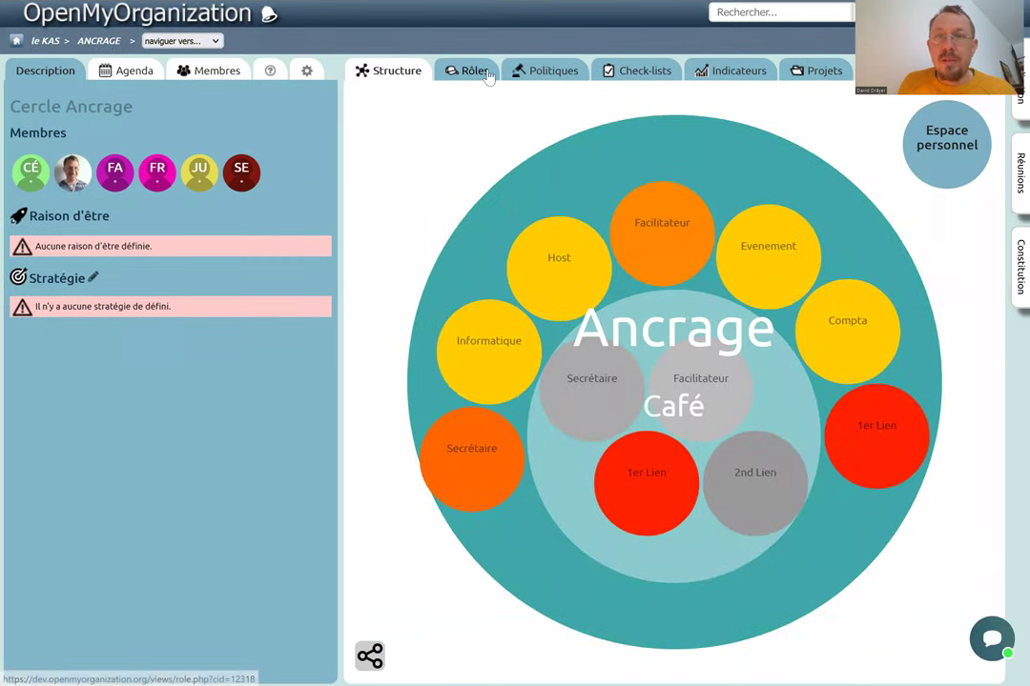
{"action": "left_click", "coordinate": [487, 70]}
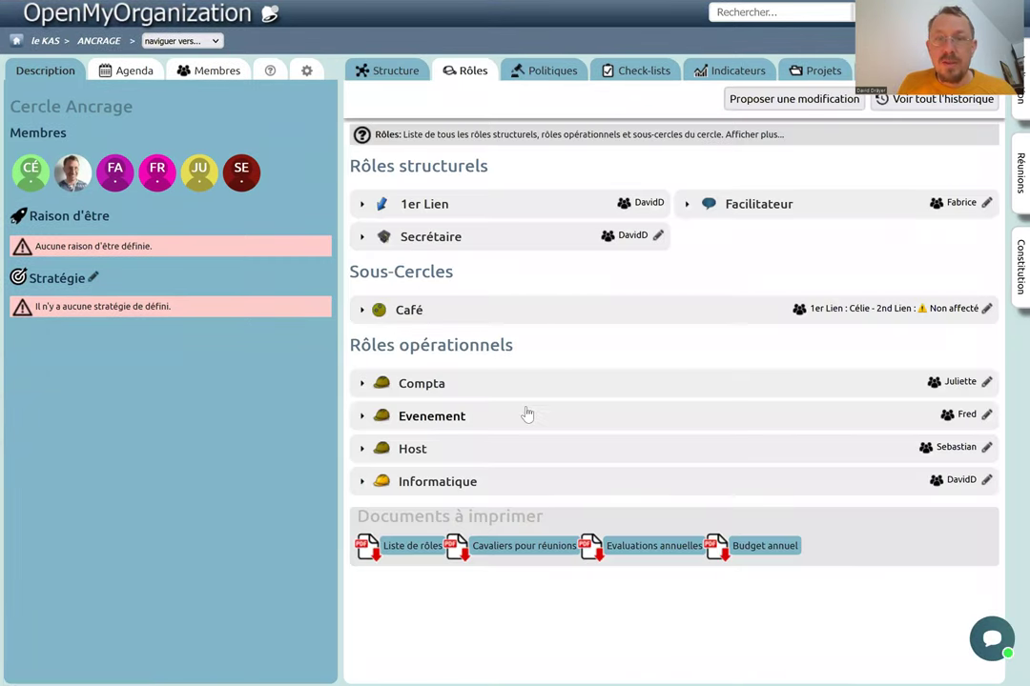
{"action": "left_click", "coordinate": [533, 483]}
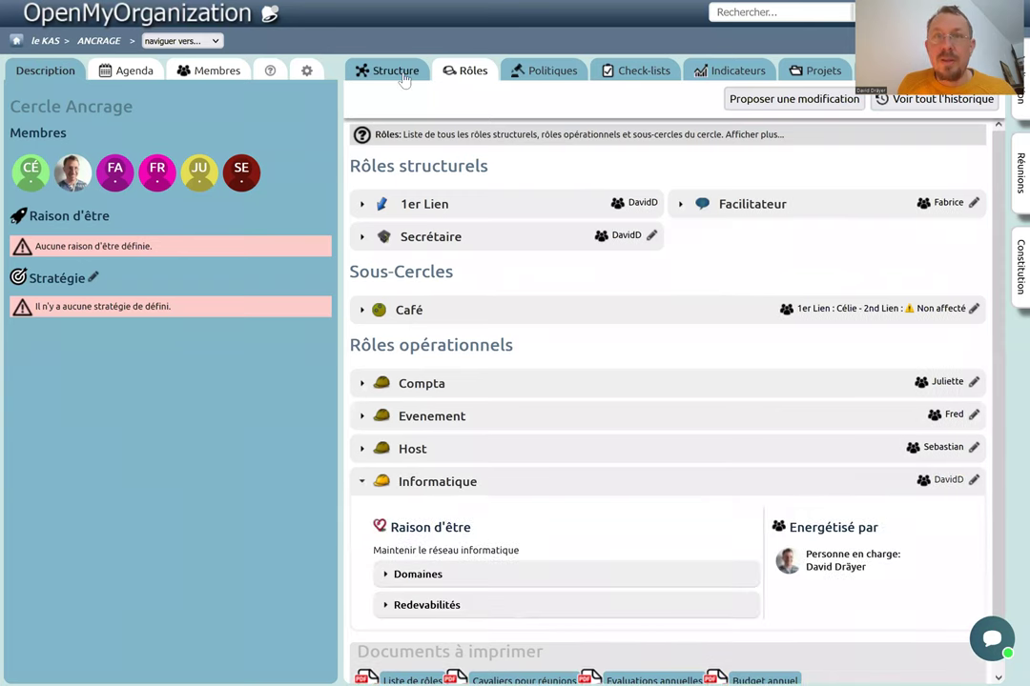
Step: Go to the Café sub-circle and examine the linked Informatique role's Raison d'être, Domaines and Redevabilités
{"action": "left_click", "coordinate": [210, 41]}
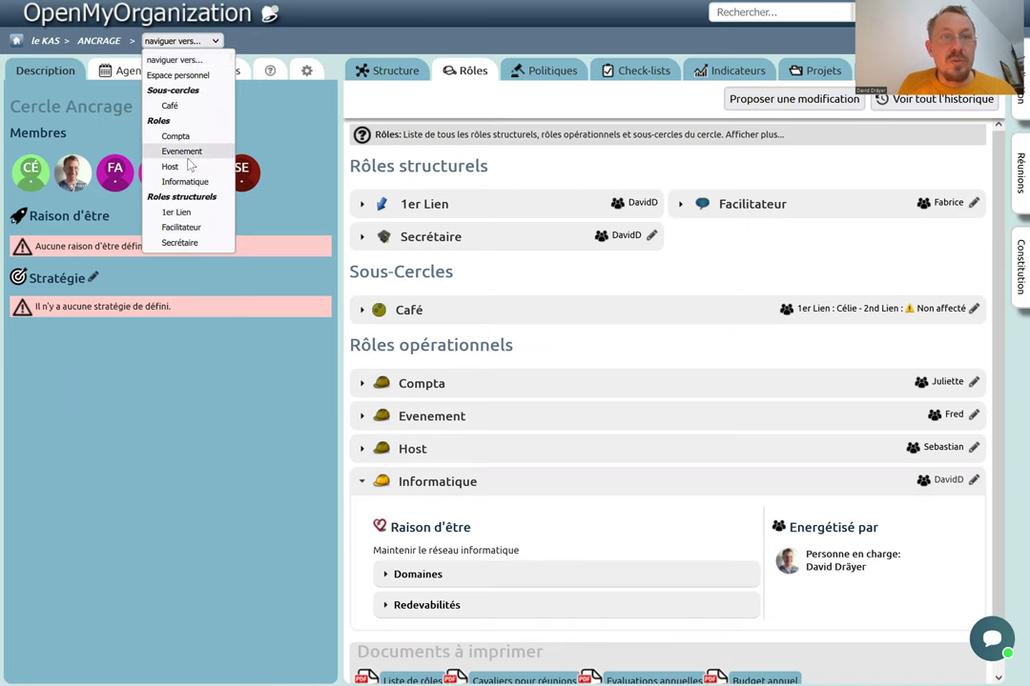
{"action": "left_click", "coordinate": [181, 106]}
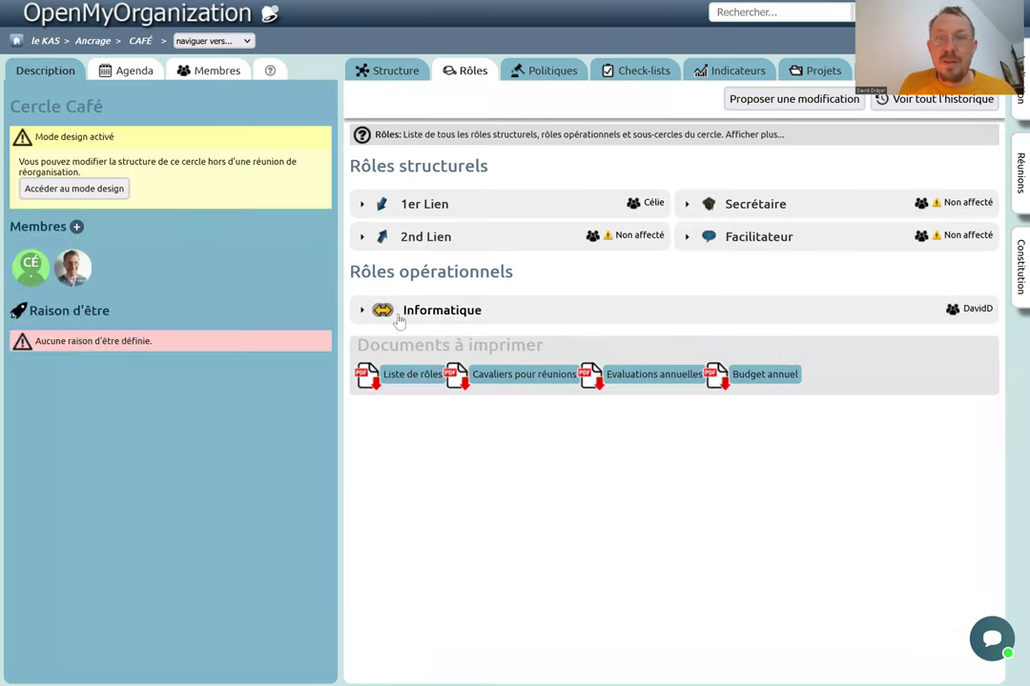
{"action": "left_click", "coordinate": [544, 309]}
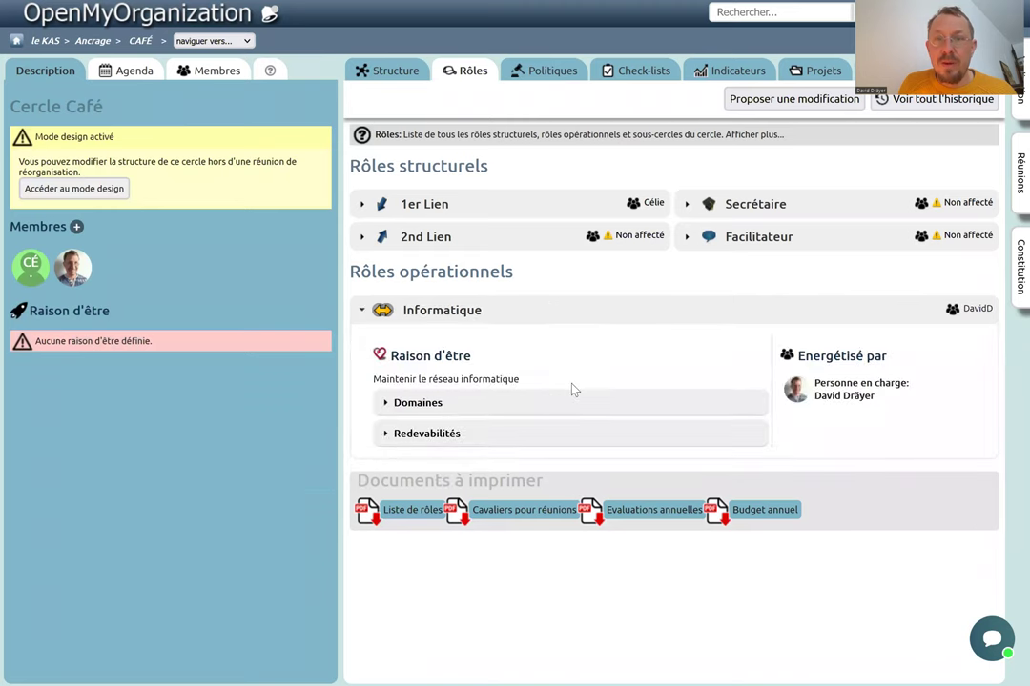
{"action": "left_click", "coordinate": [429, 403]}
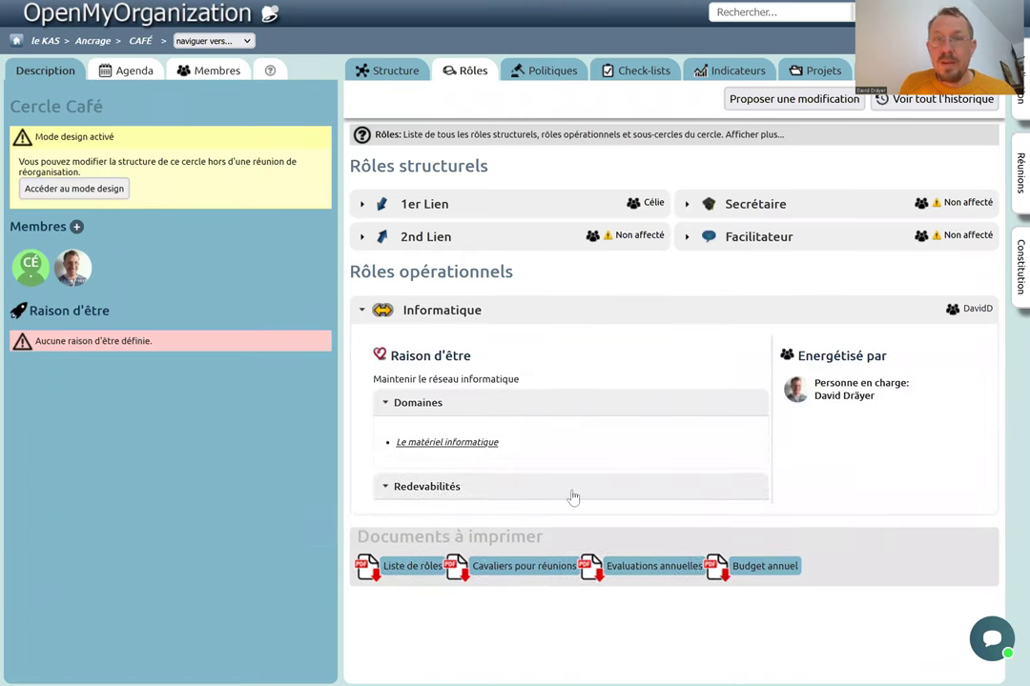
{"action": "left_click", "coordinate": [572, 488]}
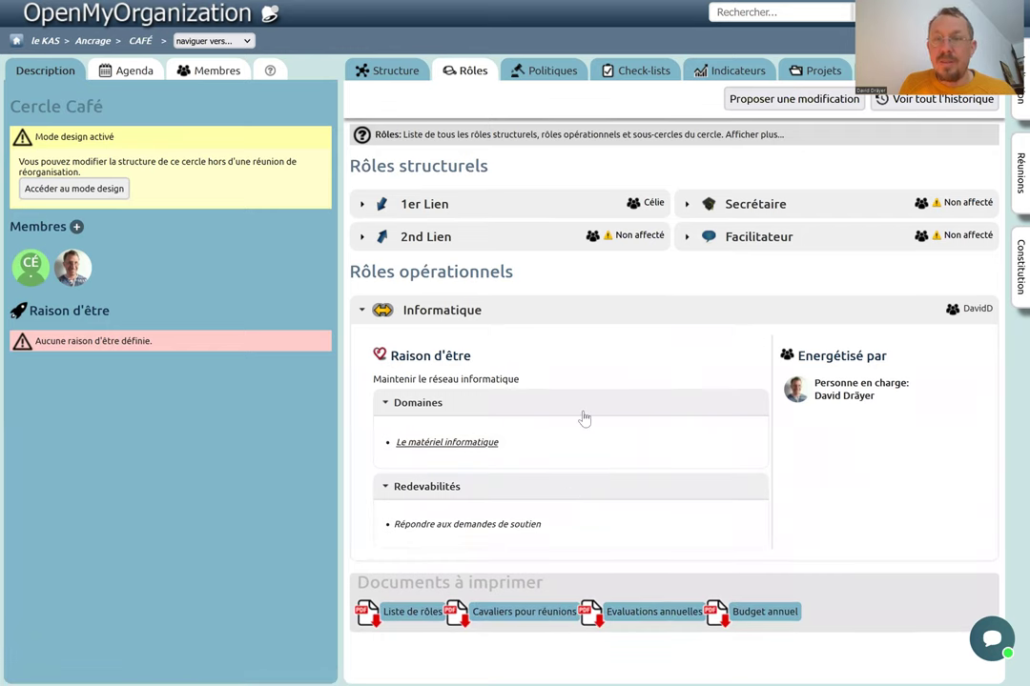
Step: Open a proposal to modify Café's Informatique role, examine which of its fields, Redevabilités and Domaines can be edited, and cancel it
{"action": "left_click", "coordinate": [776, 102]}
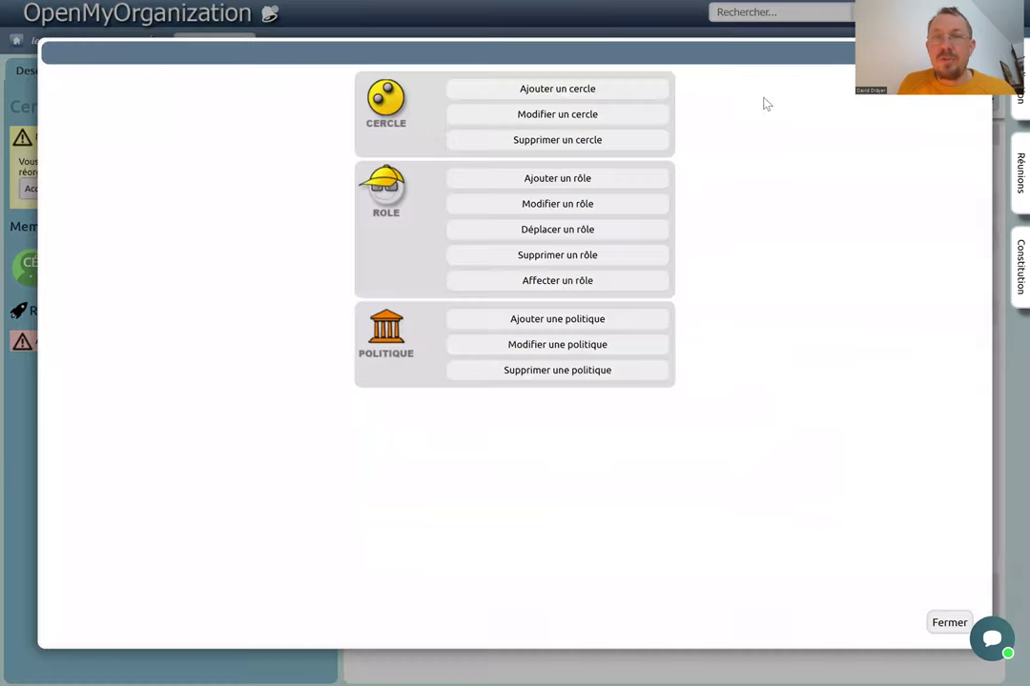
{"action": "left_click", "coordinate": [570, 204]}
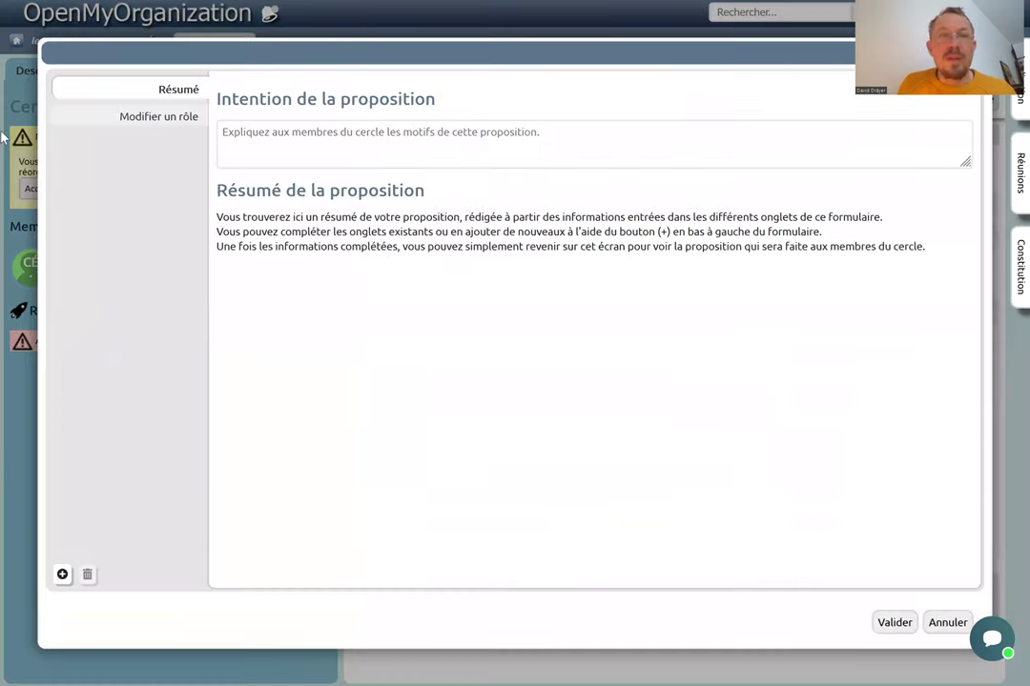
{"action": "left_click", "coordinate": [129, 116]}
{"action": "left_click", "coordinate": [303, 91]}
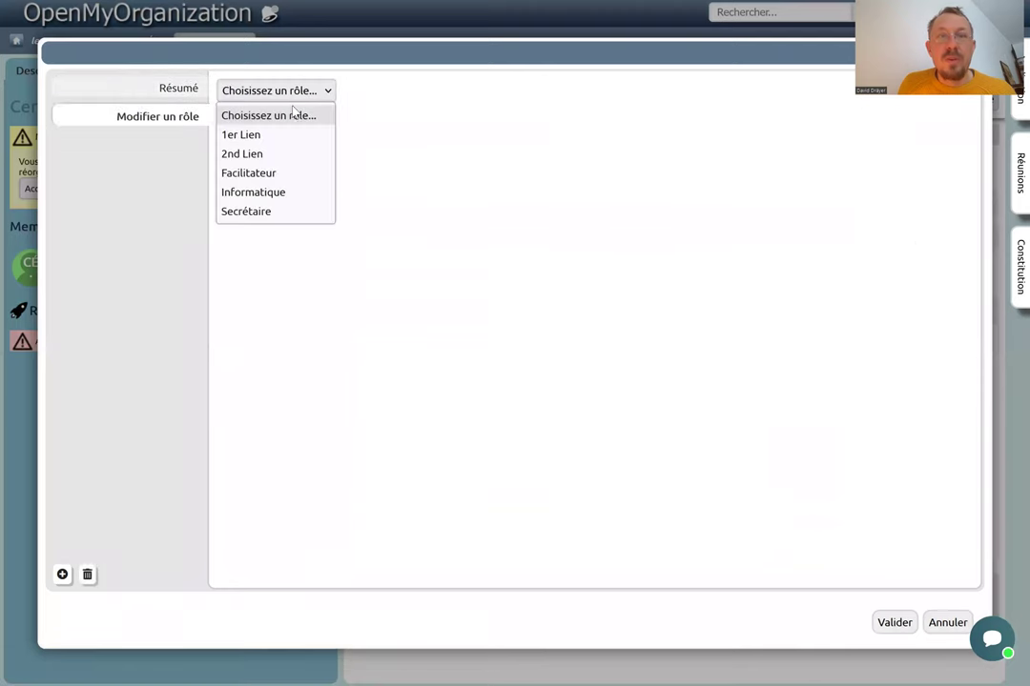
{"action": "left_click", "coordinate": [254, 193]}
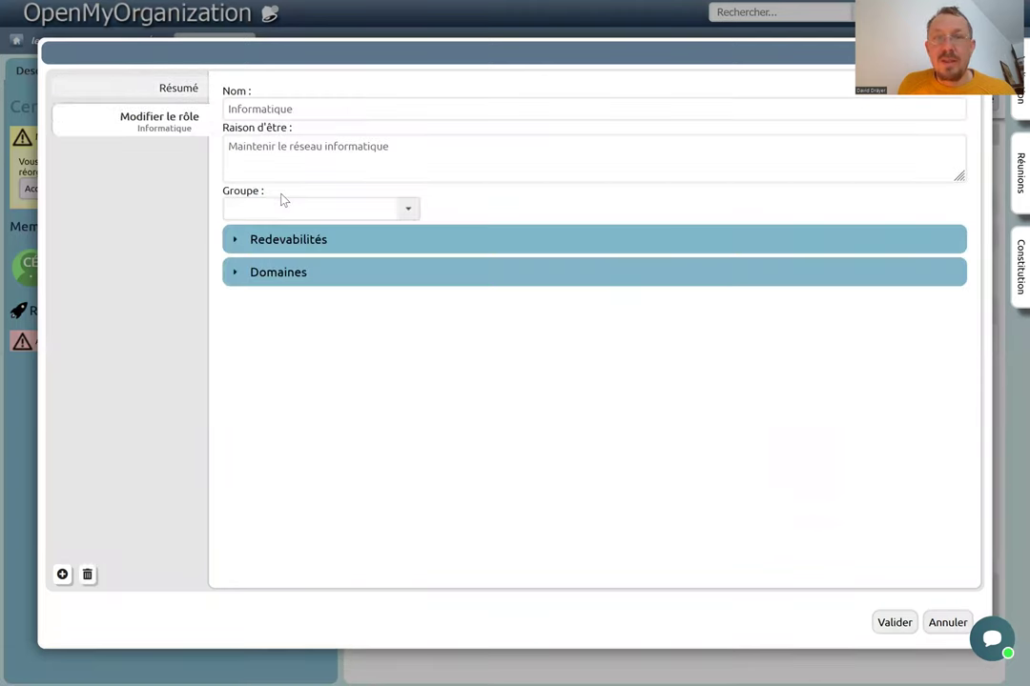
{"action": "left_click", "coordinate": [352, 242]}
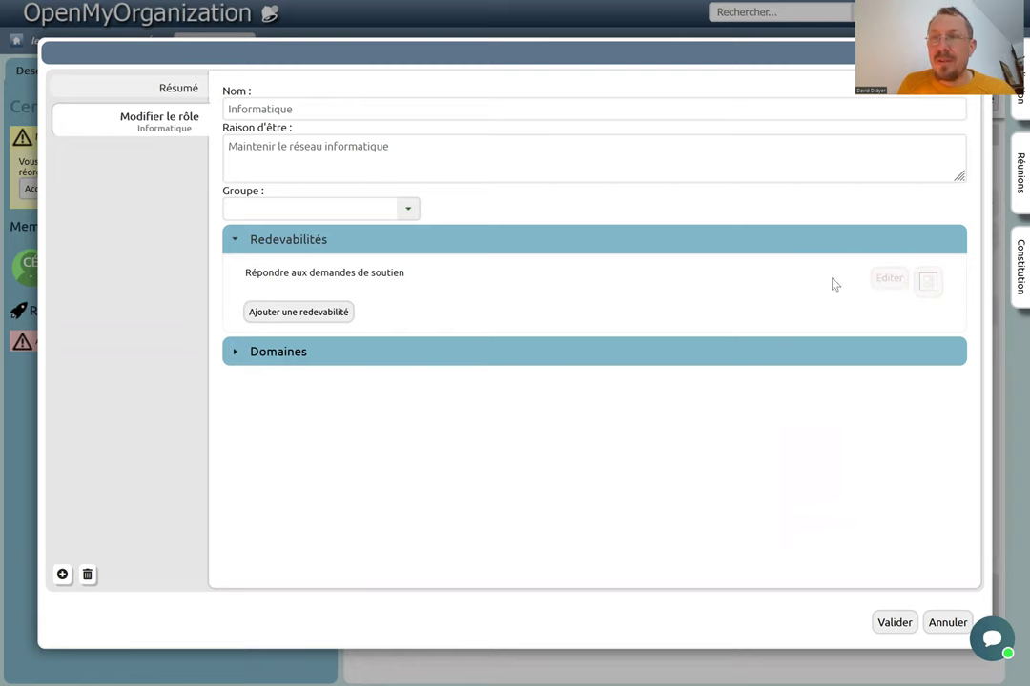
{"action": "left_click", "coordinate": [445, 362]}
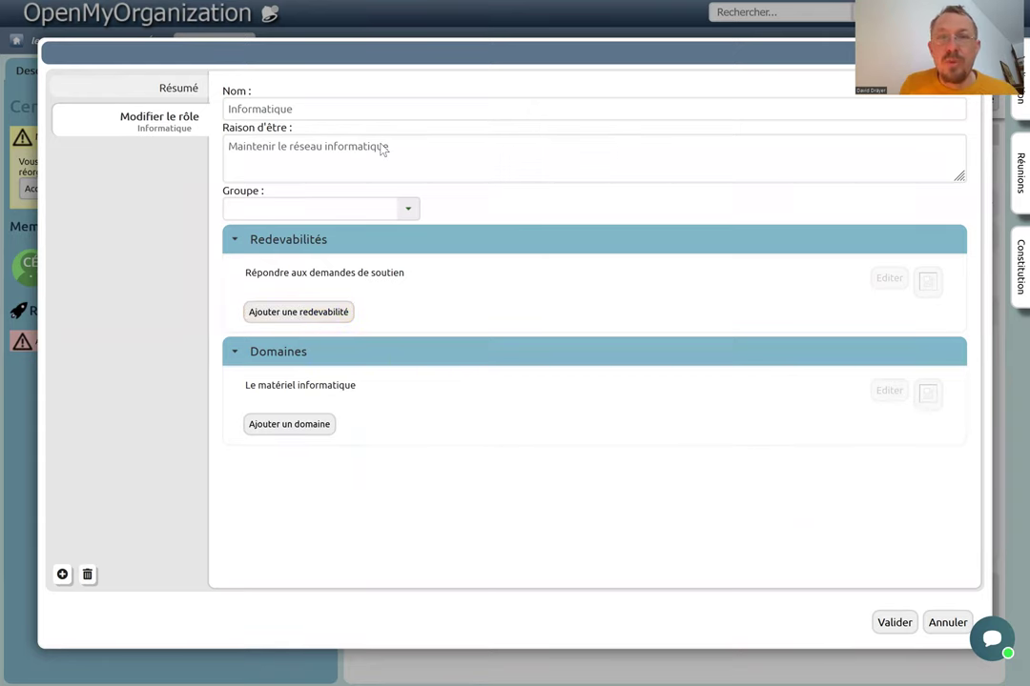
{"action": "left_click", "coordinate": [368, 210]}
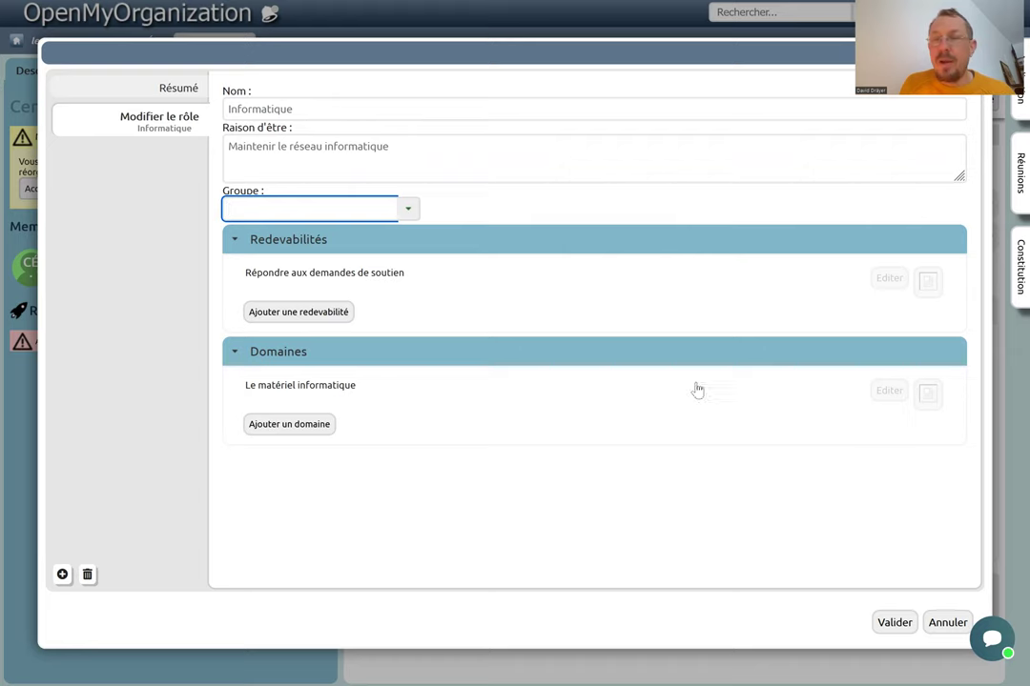
{"action": "left_click", "coordinate": [948, 622]}
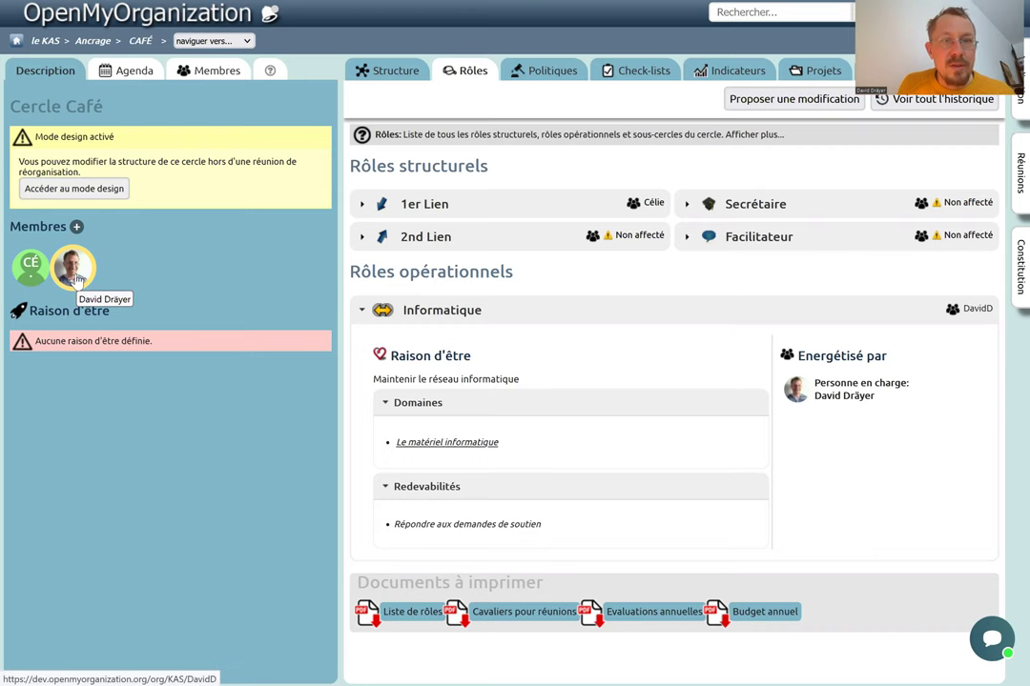
Step: View the roles held by the Informatique role's holder from the Café circle's members, then close the profile
{"action": "left_click", "coordinate": [78, 276]}
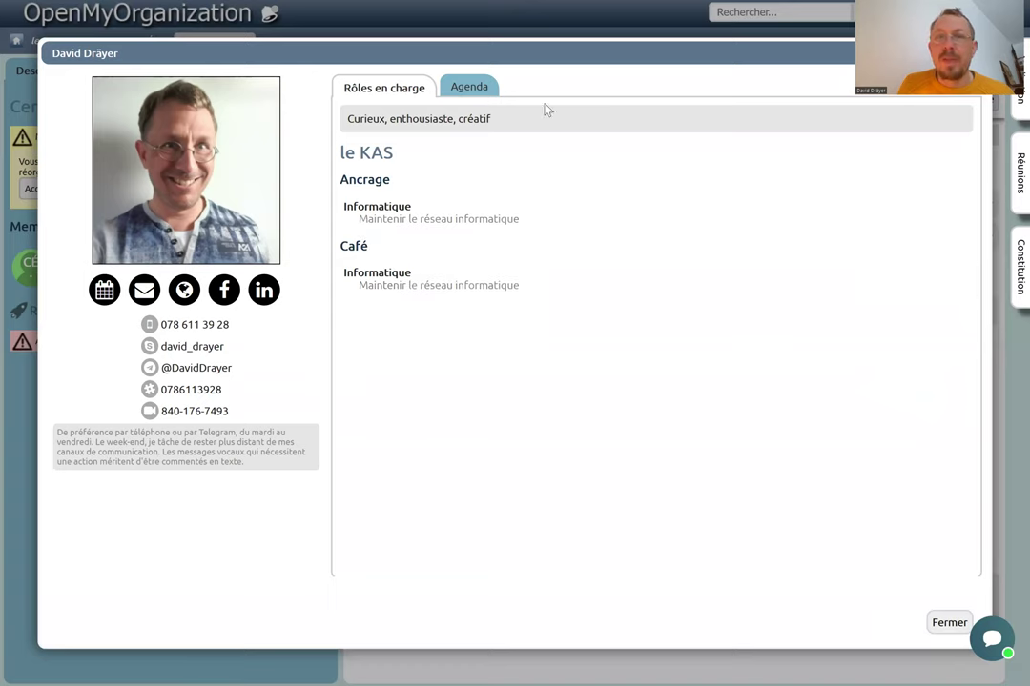
{"action": "left_click_drag", "start_coordinate": [556, 59], "coordinate": [531, 71]}
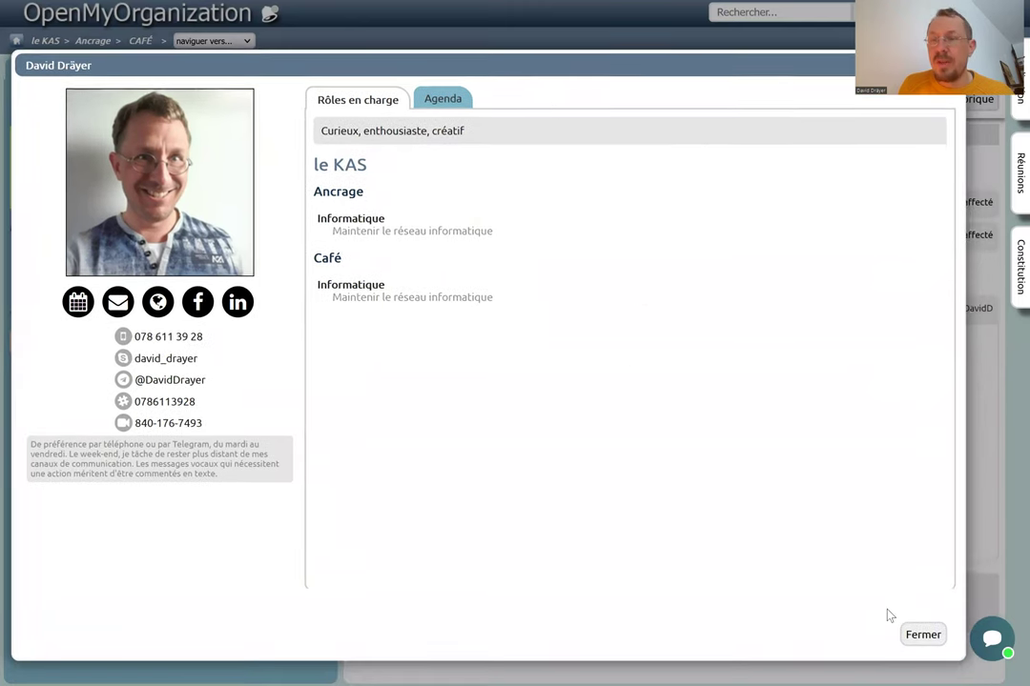
{"action": "left_click", "coordinate": [923, 637]}
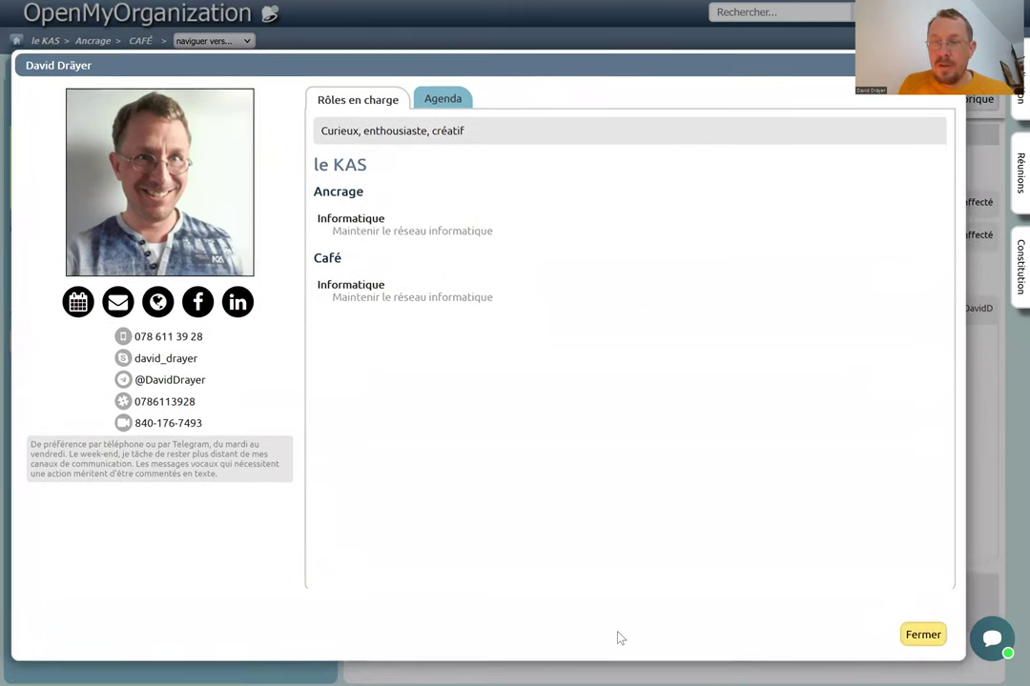